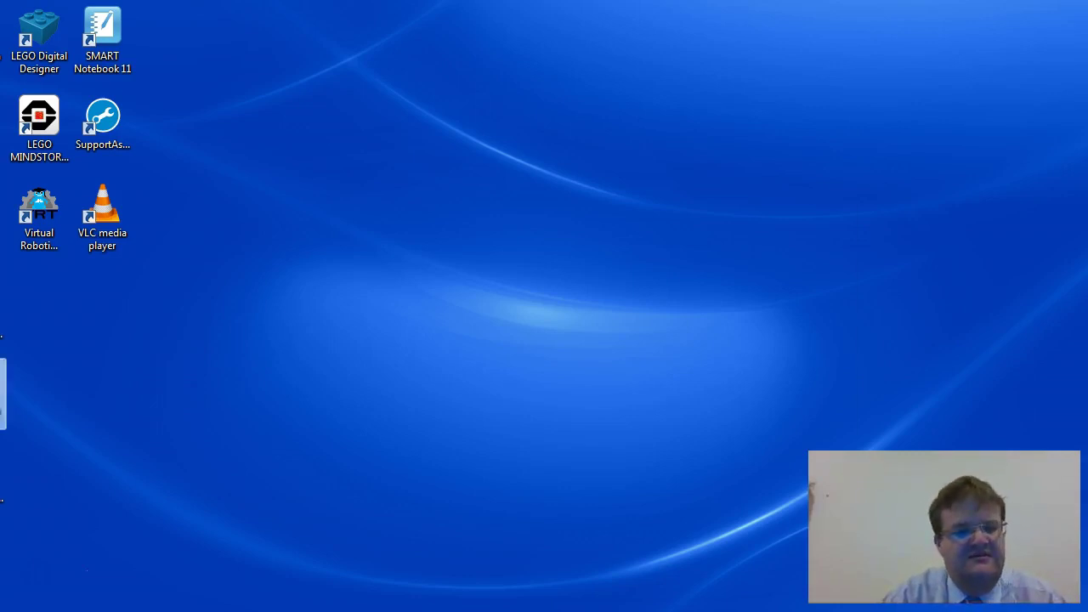
Step: Switch to the Data_items PDF and review the data items listed for the E-Safety Resources database
{"action": "key", "text": "alt+Tab"}
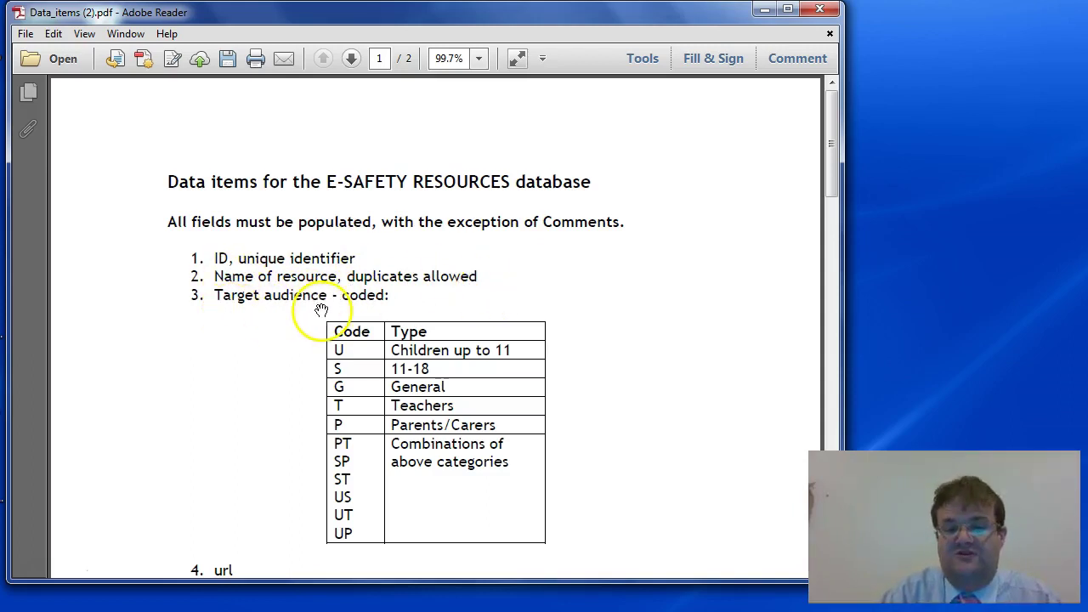
{"action": "left_click_drag", "start_coordinate": [827, 170], "coordinate": [842, 208]}
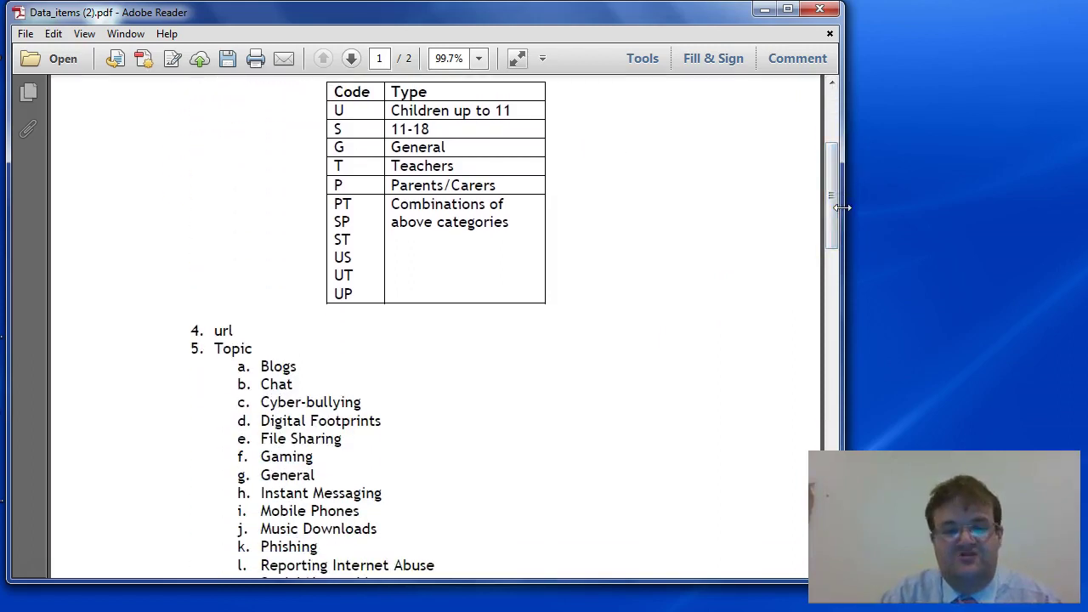
{"action": "left_click_drag", "start_coordinate": [833, 204], "coordinate": [840, 157]}
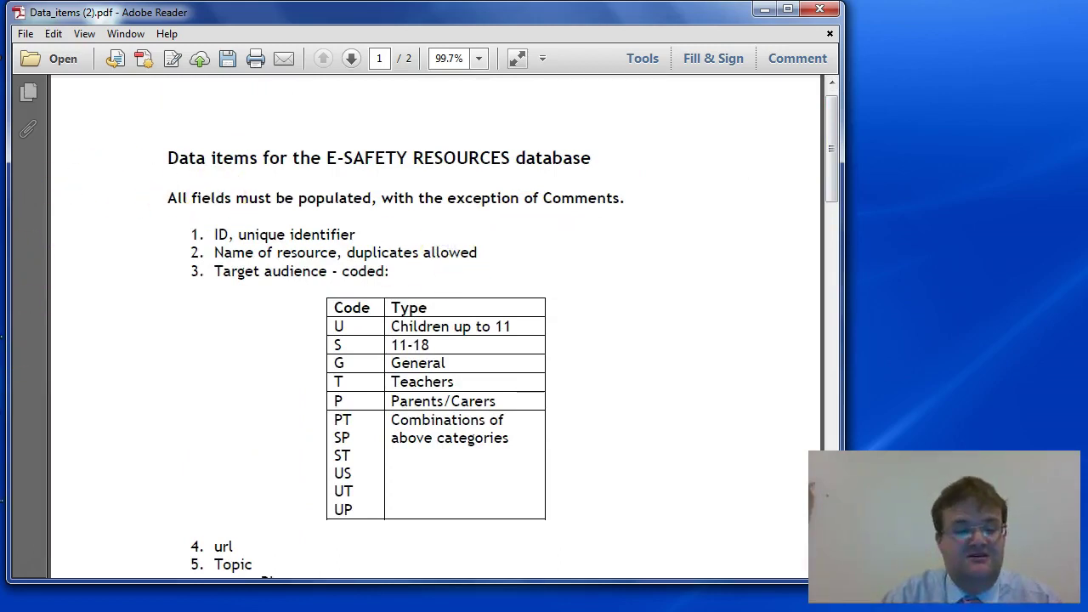
Step: Launch Access 2013 and start a new blank desktop database
{"action": "key", "text": "super"}
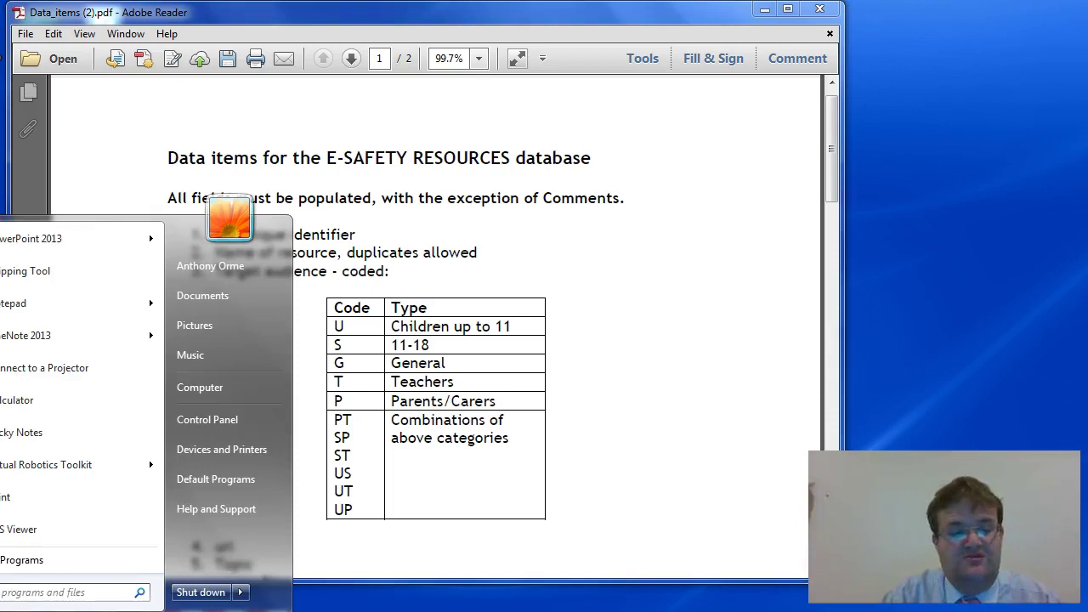
{"action": "left_click", "coordinate": [14, 562]}
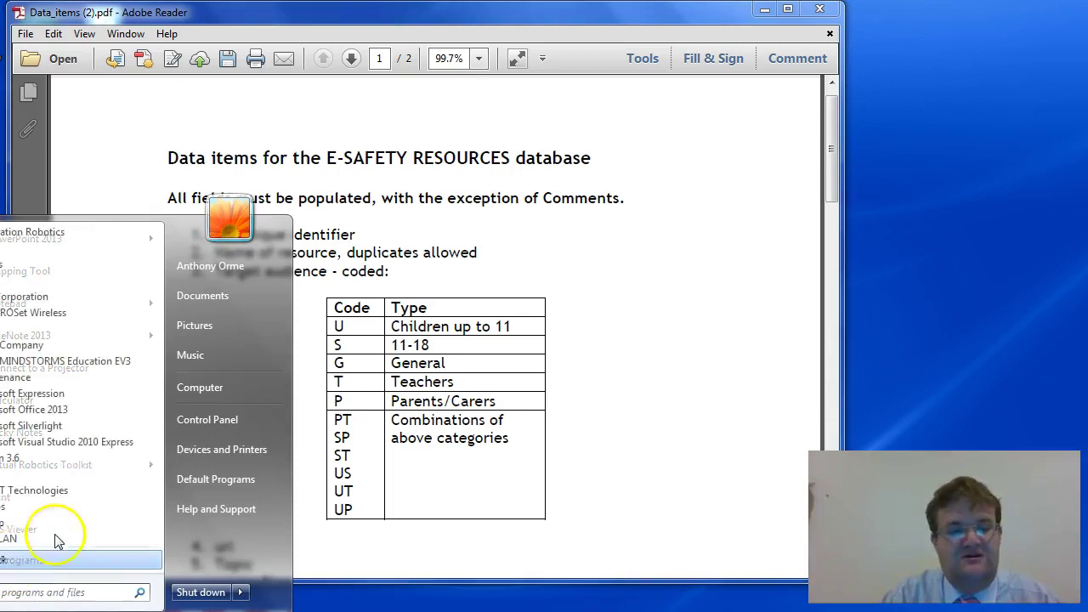
{"action": "left_click", "coordinate": [51, 410]}
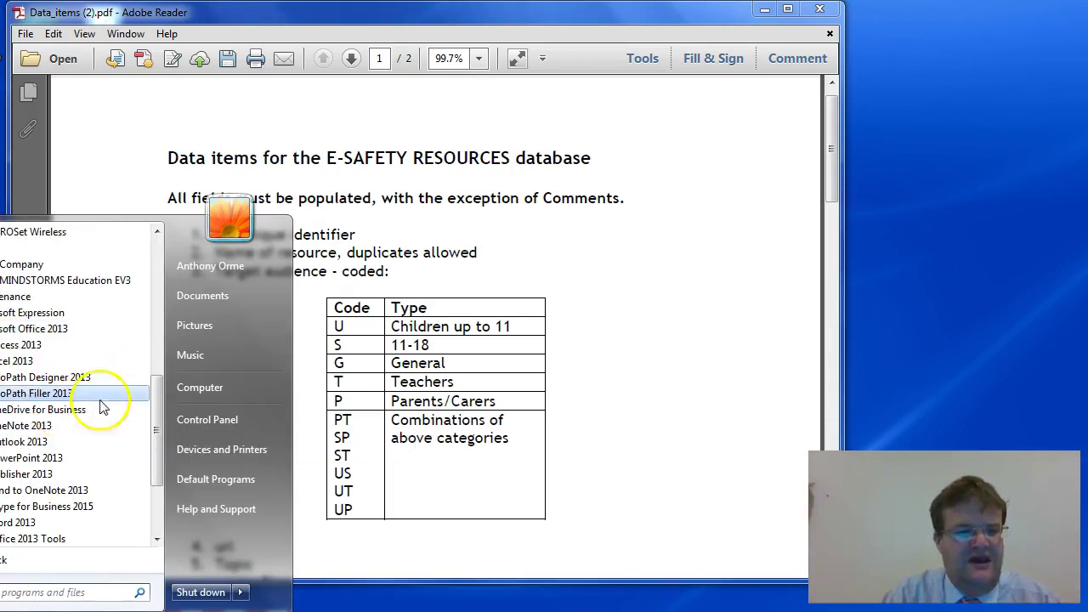
{"action": "left_click", "coordinate": [77, 347]}
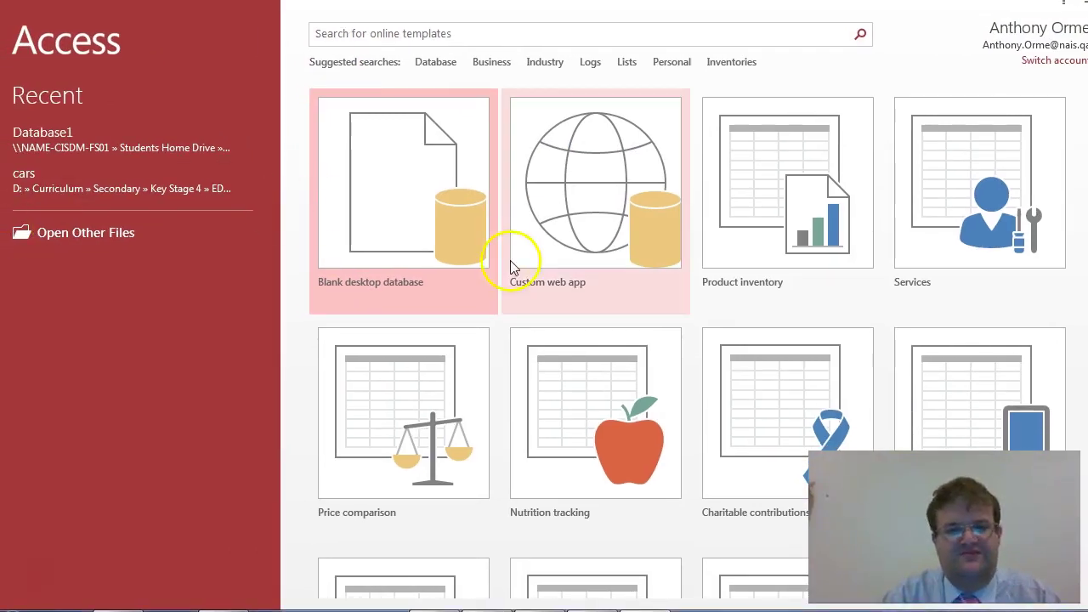
{"action": "left_click", "coordinate": [416, 221]}
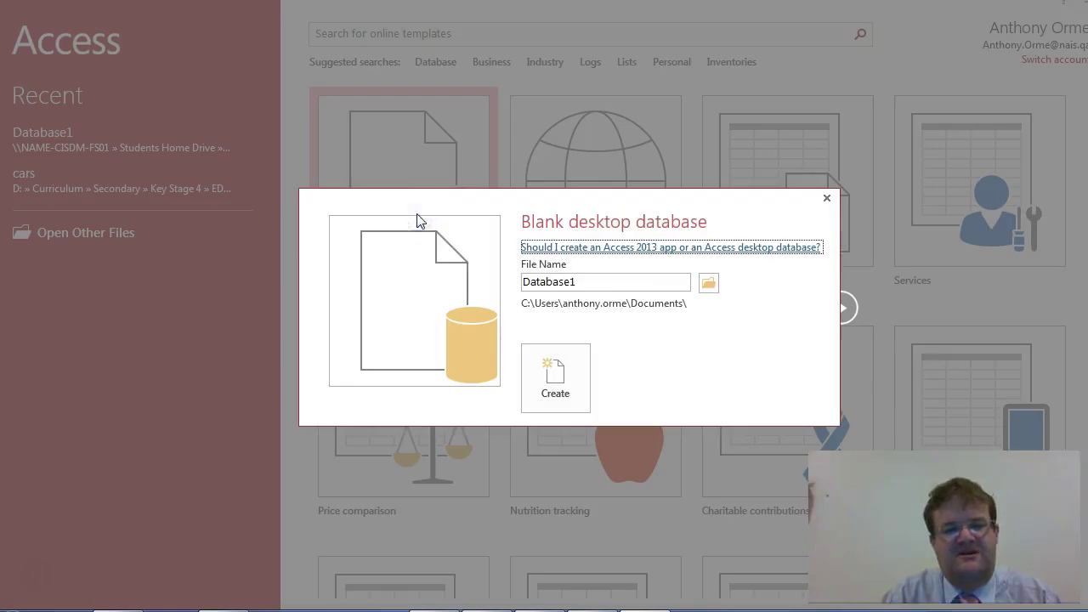
Step: Name the new database file E-Safety
{"action": "double_click", "coordinate": [601, 283]}
{"action": "left_click_drag", "start_coordinate": [512, 281], "coordinate": [641, 280]}
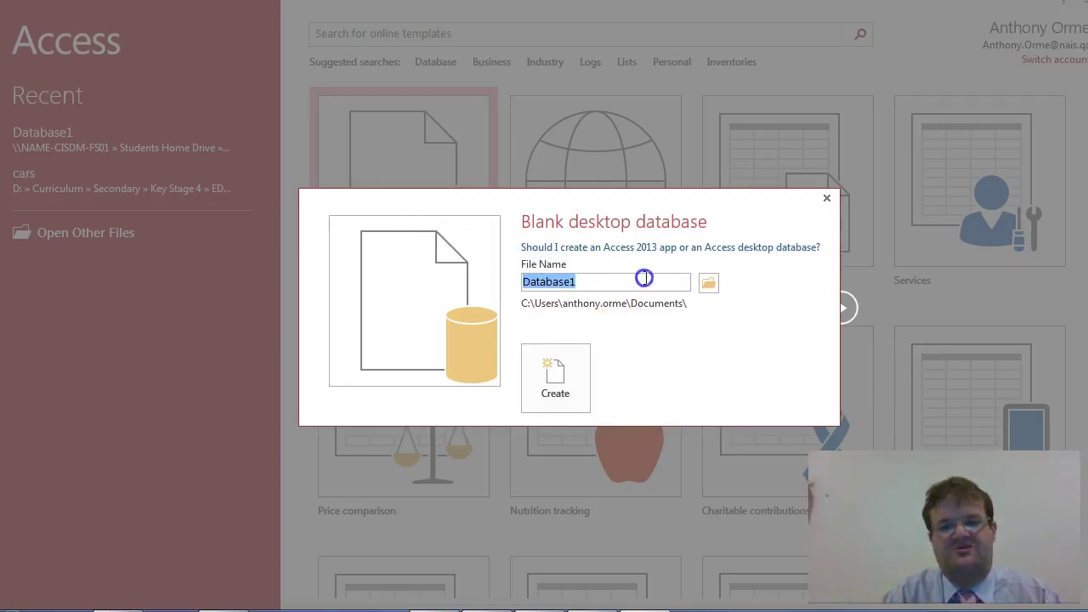
{"action": "type", "text": "E-Safety"}
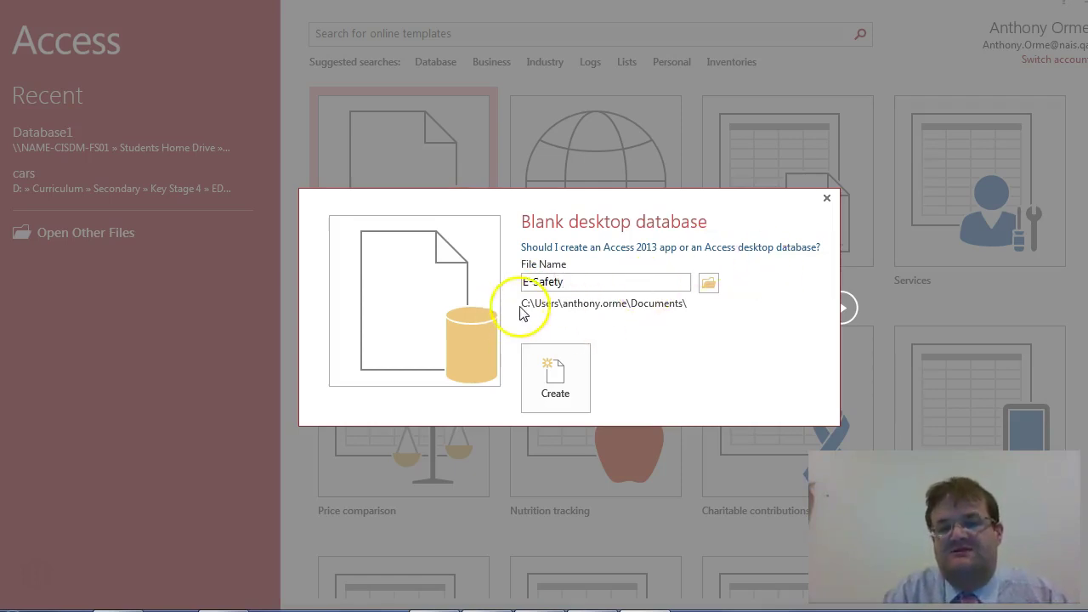
Step: Set the save location to the Seagate Backup Plus Drive (D:) and create the database
{"action": "left_click", "coordinate": [713, 289]}
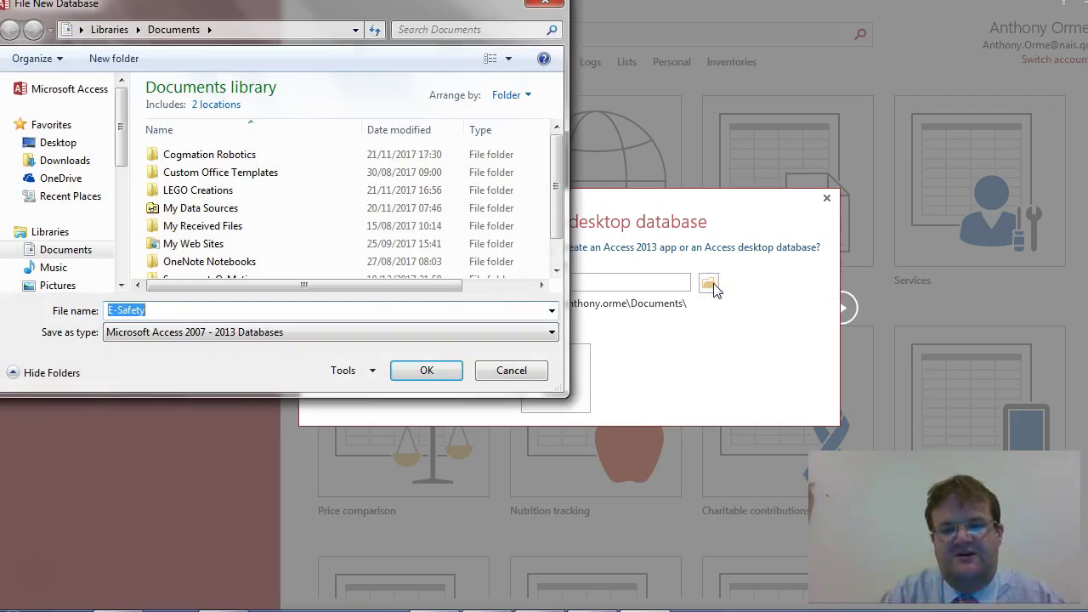
{"action": "left_click_drag", "start_coordinate": [114, 138], "coordinate": [115, 246]}
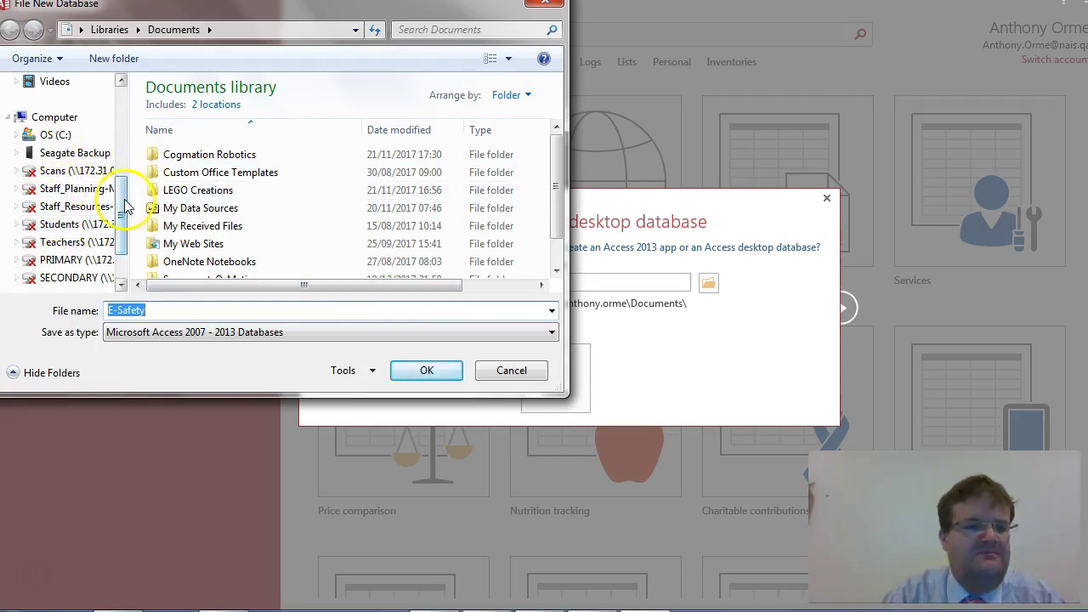
{"action": "left_click_drag", "start_coordinate": [120, 196], "coordinate": [119, 193]}
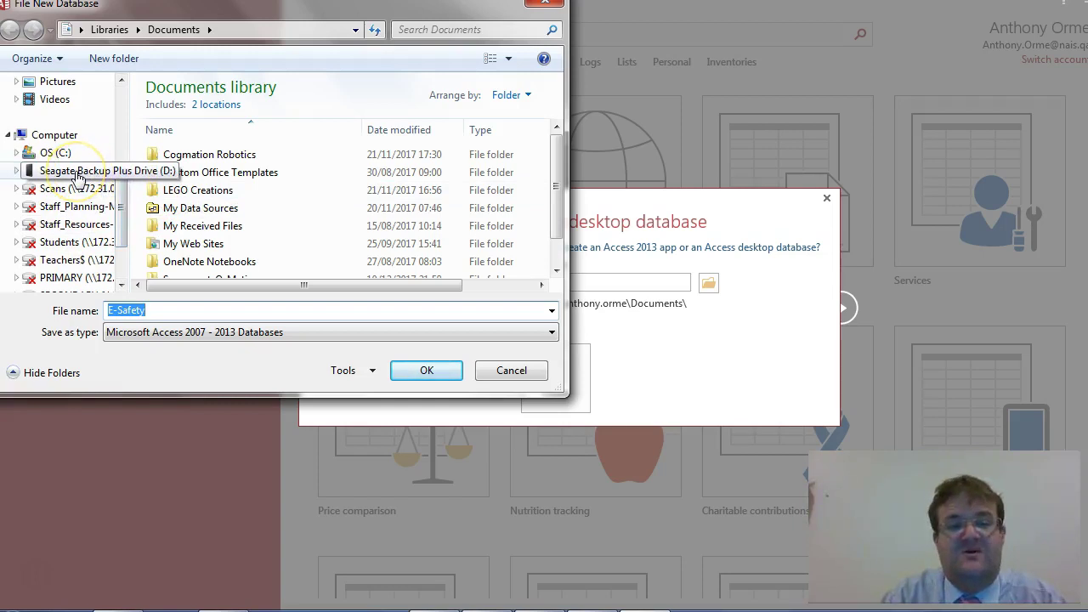
{"action": "left_click", "coordinate": [77, 173]}
{"action": "left_click", "coordinate": [412, 381]}
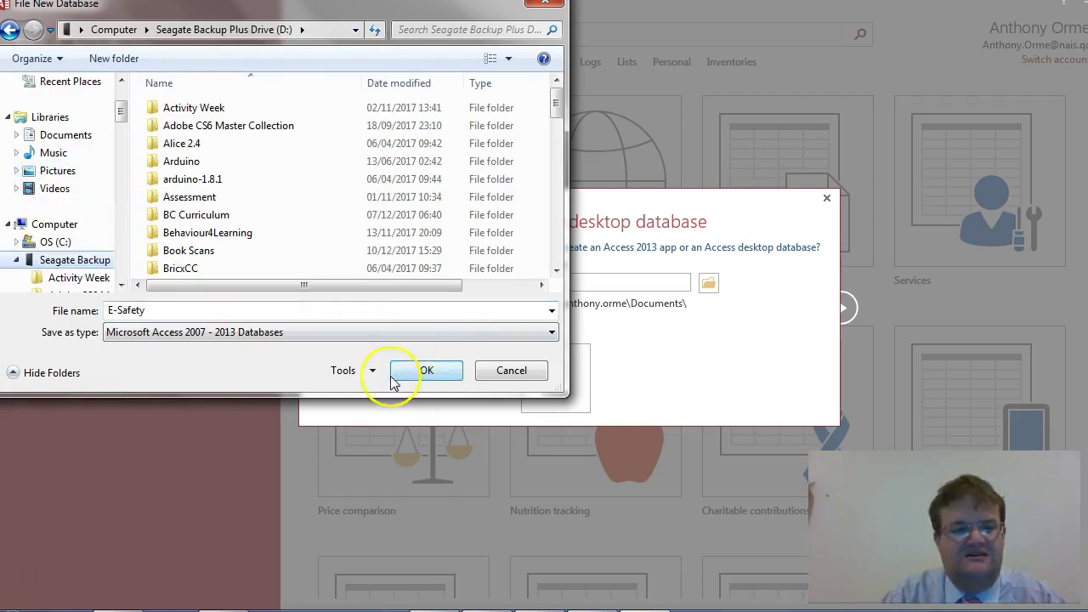
{"action": "left_click", "coordinate": [412, 381]}
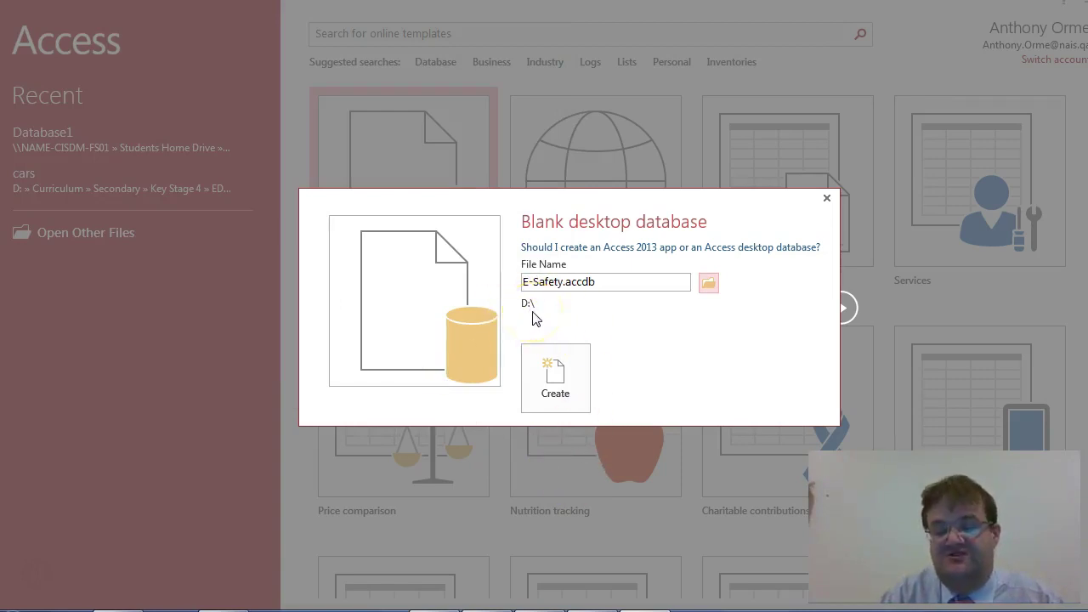
{"action": "left_click", "coordinate": [553, 369]}
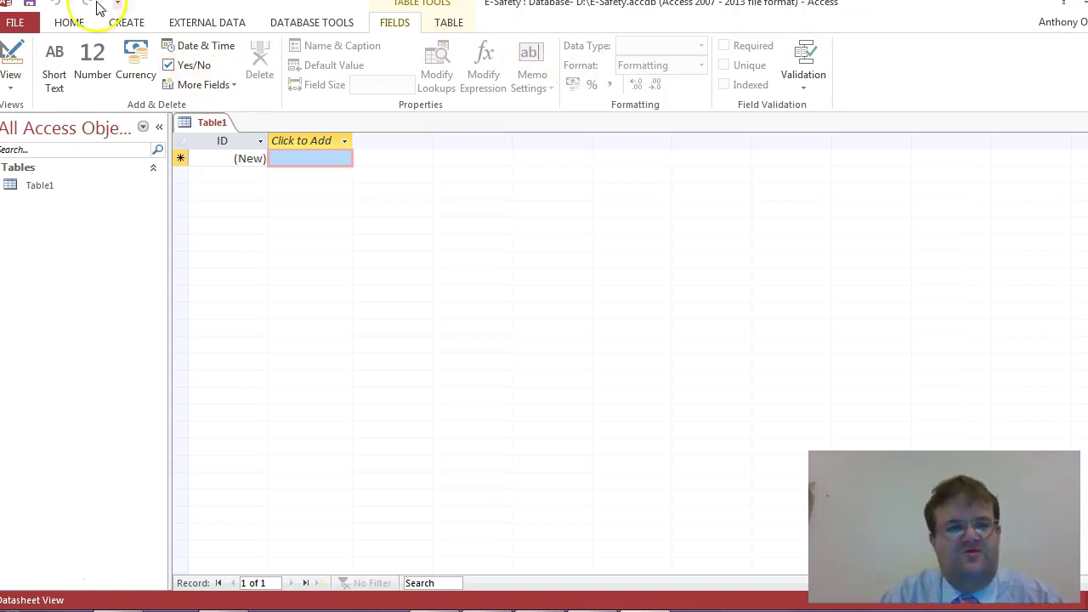
{"action": "left_click", "coordinate": [60, 23]}
{"action": "left_click", "coordinate": [126, 20]}
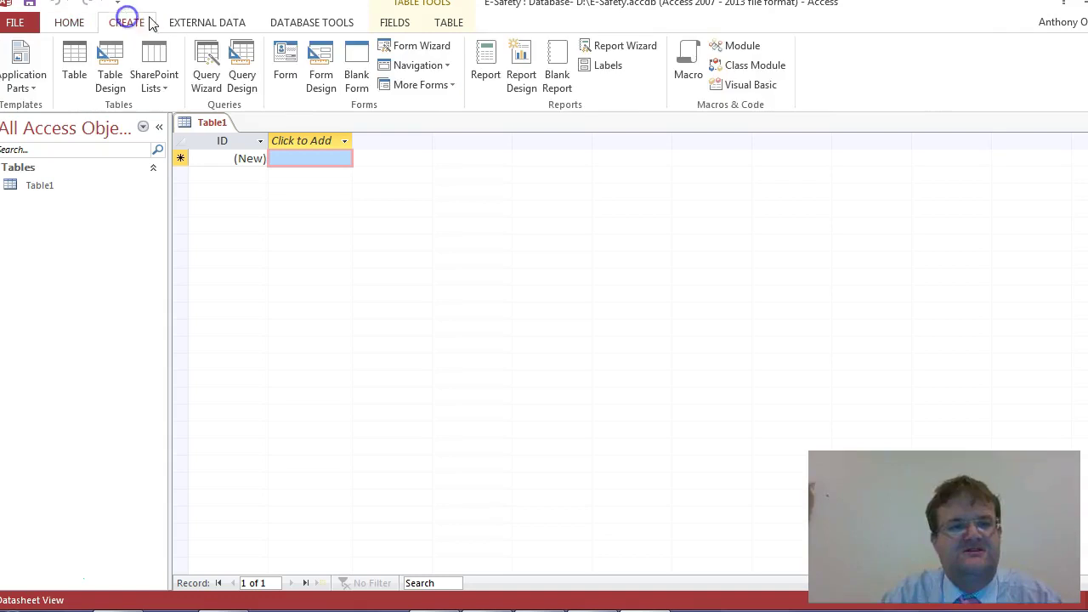
{"action": "left_click", "coordinate": [206, 23]}
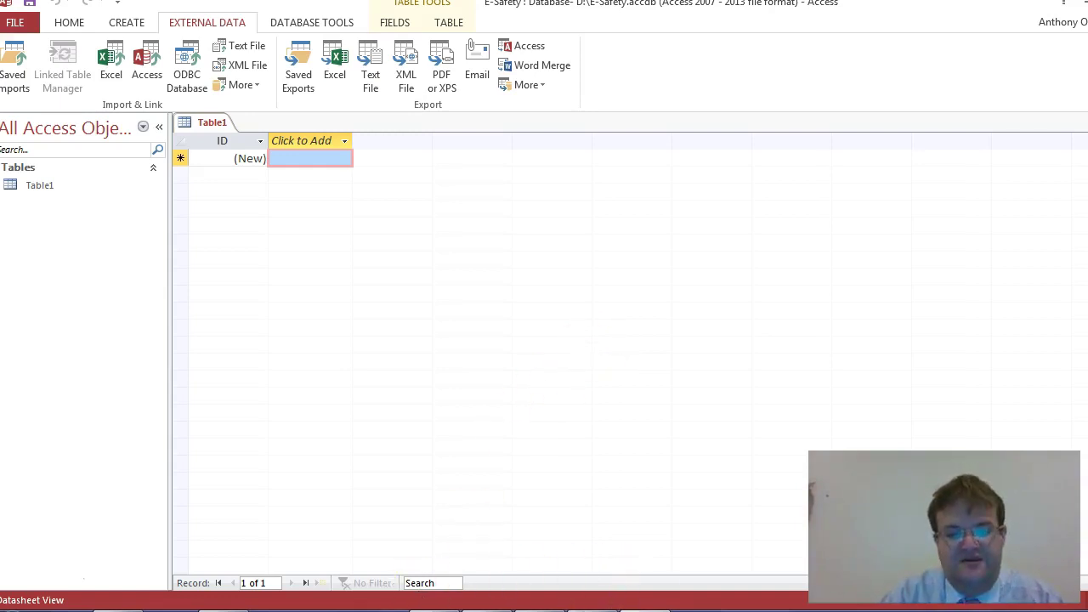
Step: Review the required fields, audience codes and topic list in the Data_items PDF, then return to the Access database
{"action": "key", "text": "alt+Tab"}
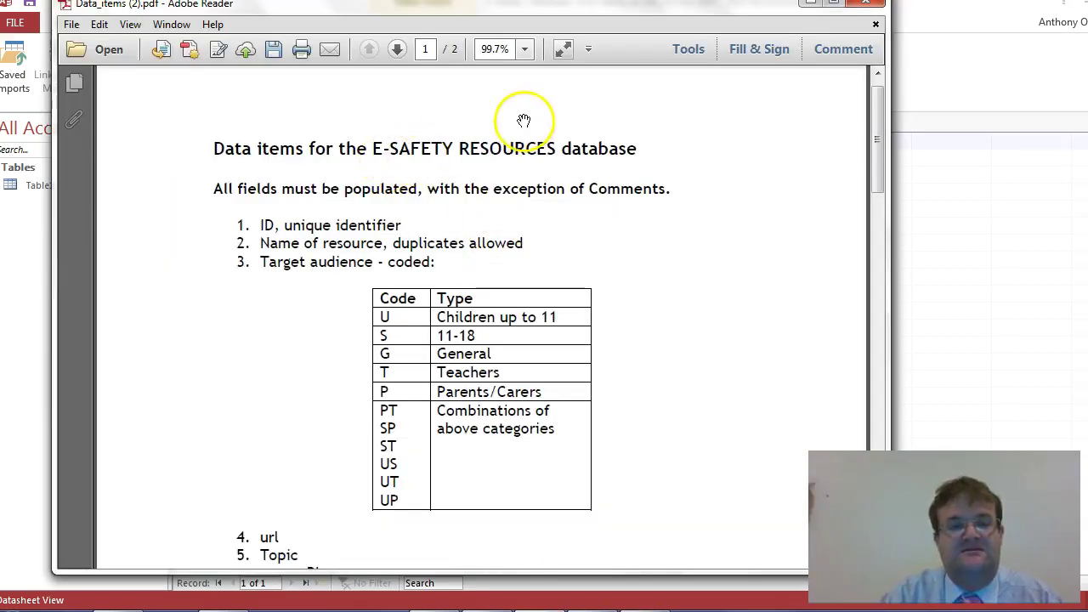
{"action": "left_click_drag", "start_coordinate": [879, 153], "coordinate": [904, 181]}
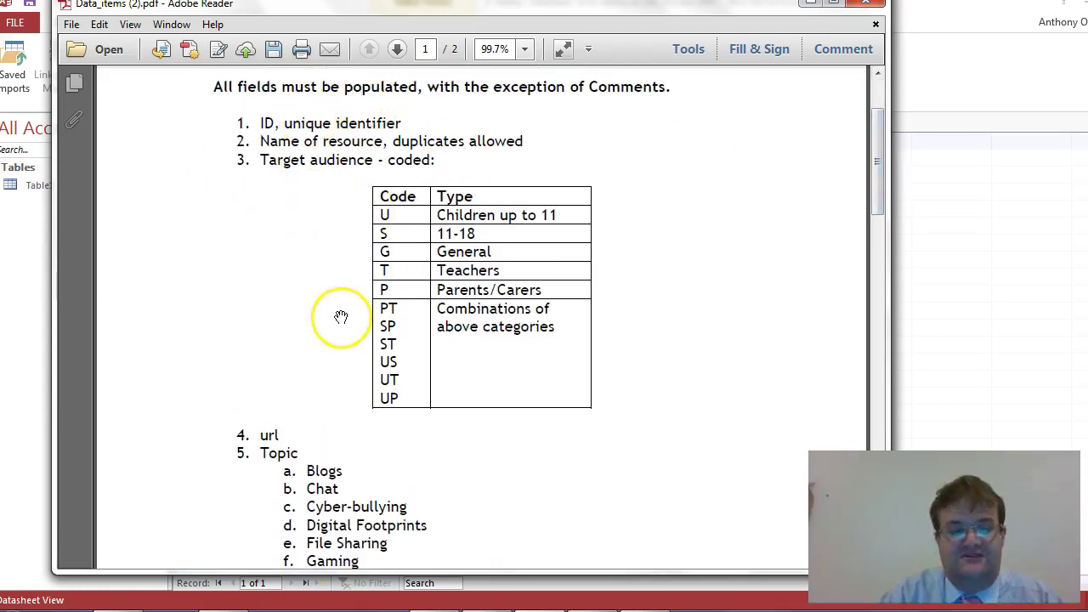
{"action": "left_click_drag", "start_coordinate": [879, 182], "coordinate": [879, 255]}
{"action": "left_click_drag", "start_coordinate": [516, 19], "coordinate": [743, 123]}
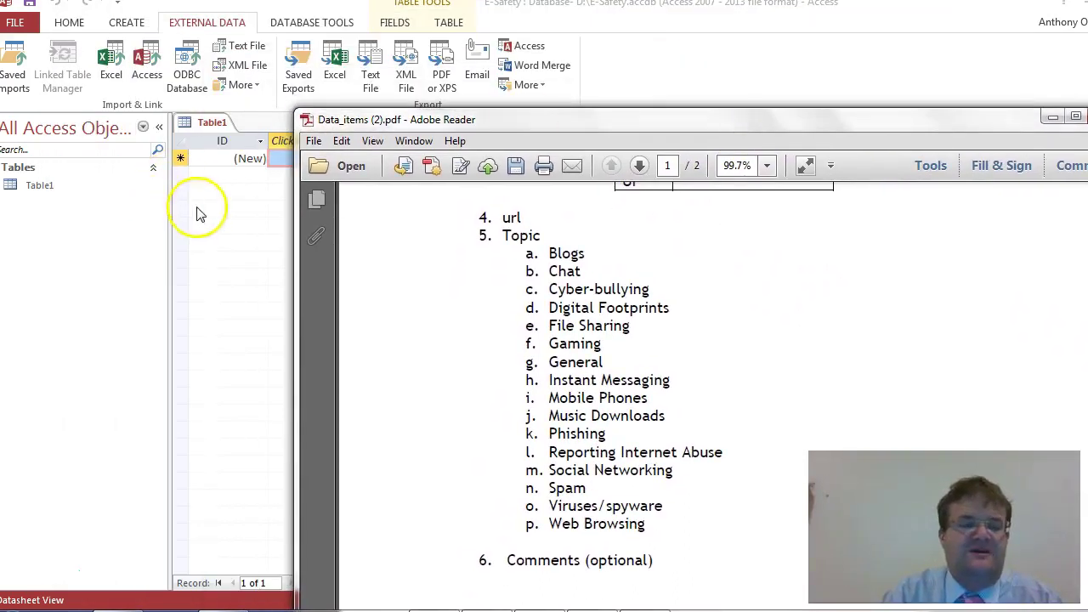
{"action": "left_click", "coordinate": [196, 206]}
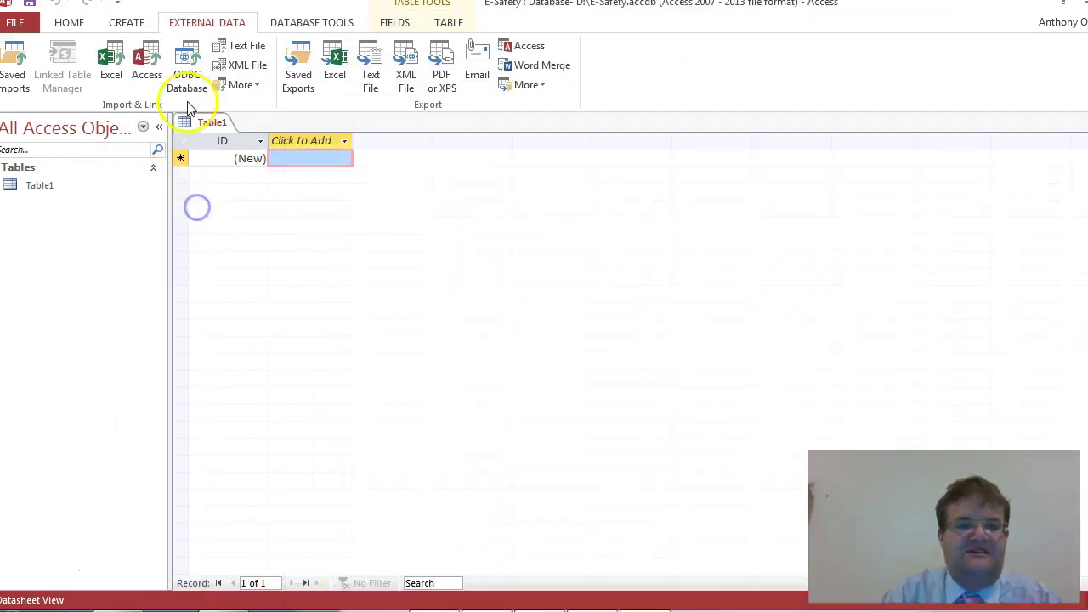
Step: Open the new table in Design View, saving it under the name tblEsafety
{"action": "left_click", "coordinate": [71, 24]}
{"action": "left_click", "coordinate": [11, 78]}
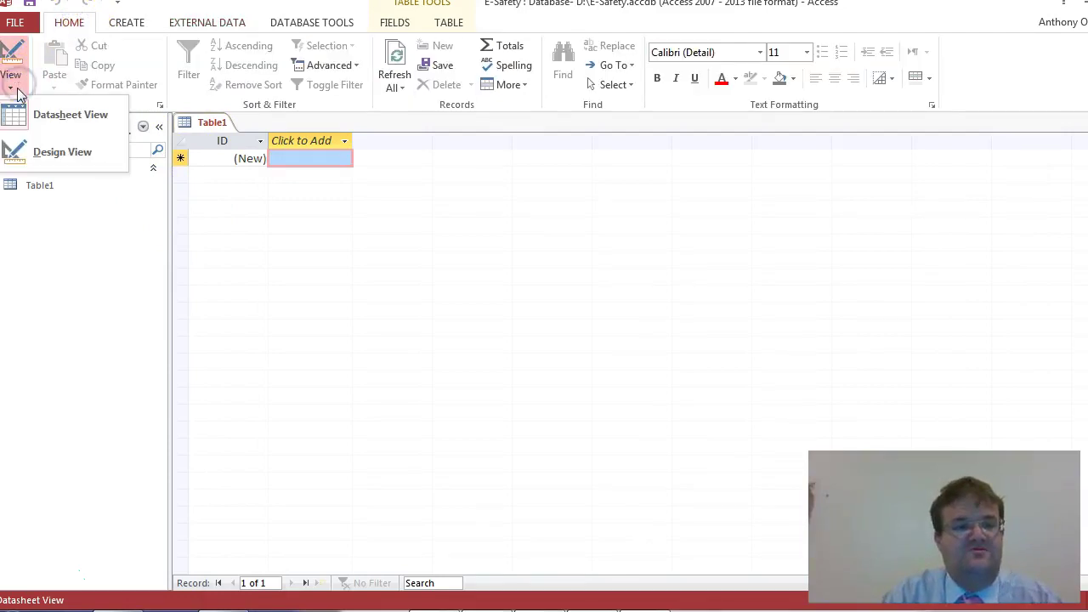
{"action": "left_click", "coordinate": [47, 152]}
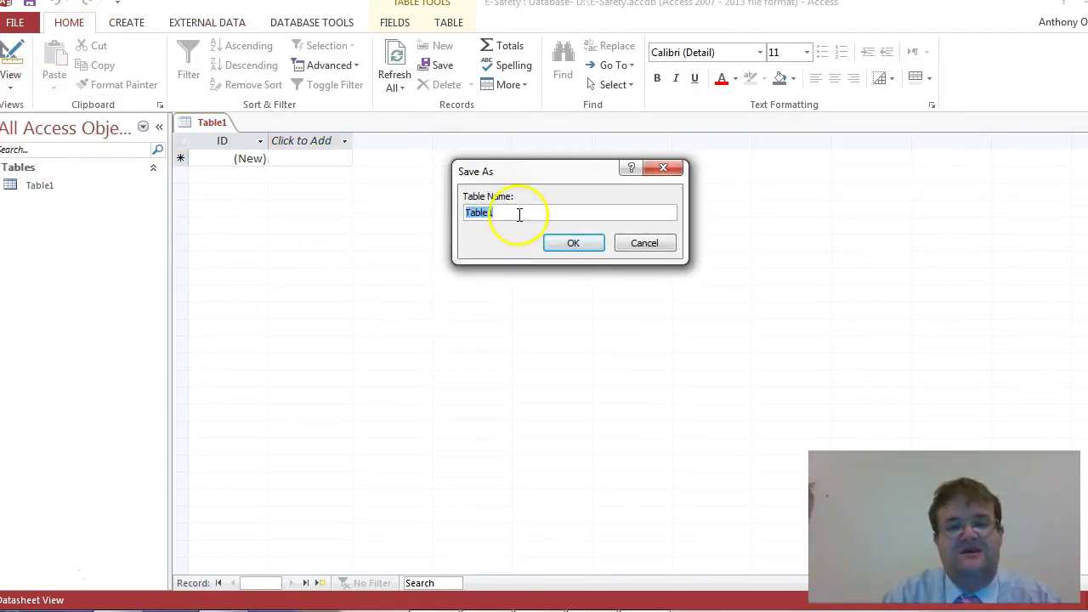
{"action": "type", "text": "Esafety"}
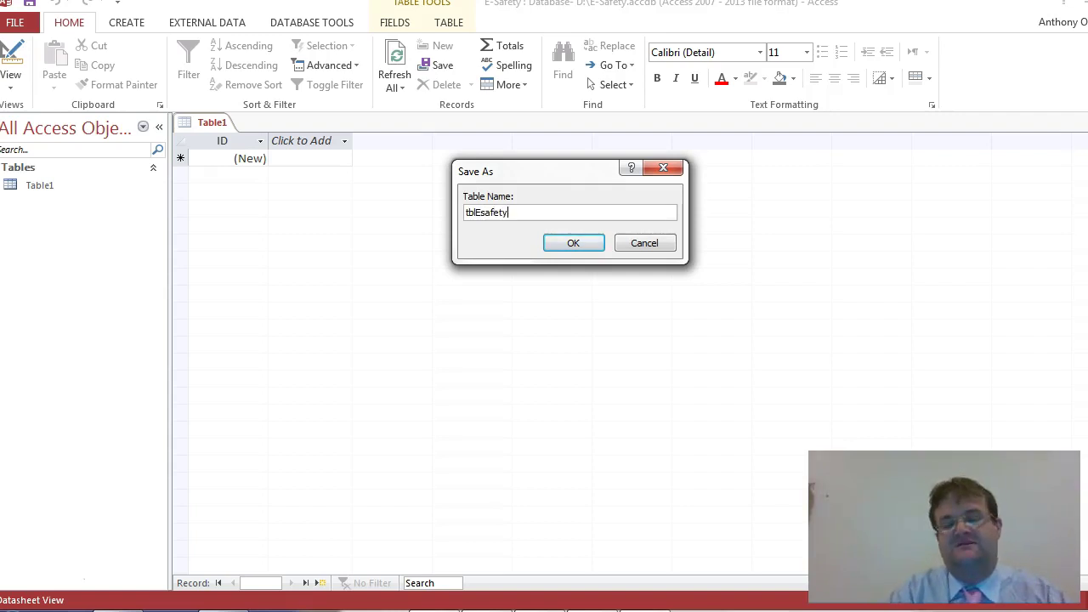
{"action": "left_click", "coordinate": [581, 243]}
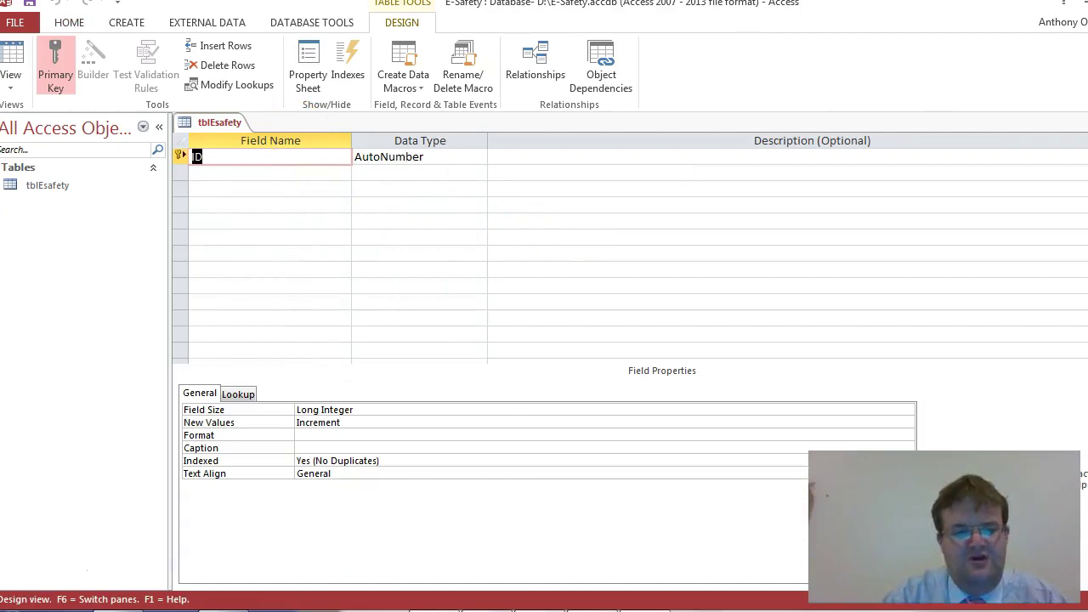
Step: Bring up the start of the Data_items PDF and place its window below the table's first field rows
{"action": "left_click", "coordinate": [540, 610]}
{"action": "scroll", "coordinate": [595, 349], "scroll_direction": "up", "scroll_amount": 5}
{"action": "left_click_drag", "start_coordinate": [687, 285], "coordinate": [690, 513]}
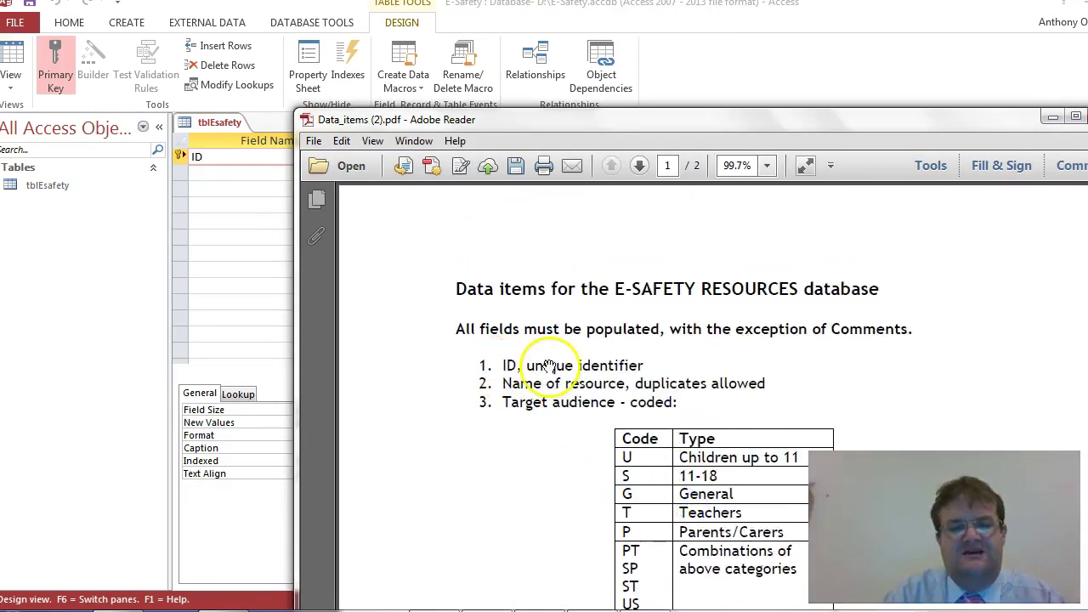
{"action": "left_click_drag", "start_coordinate": [393, 119], "coordinate": [346, 224]}
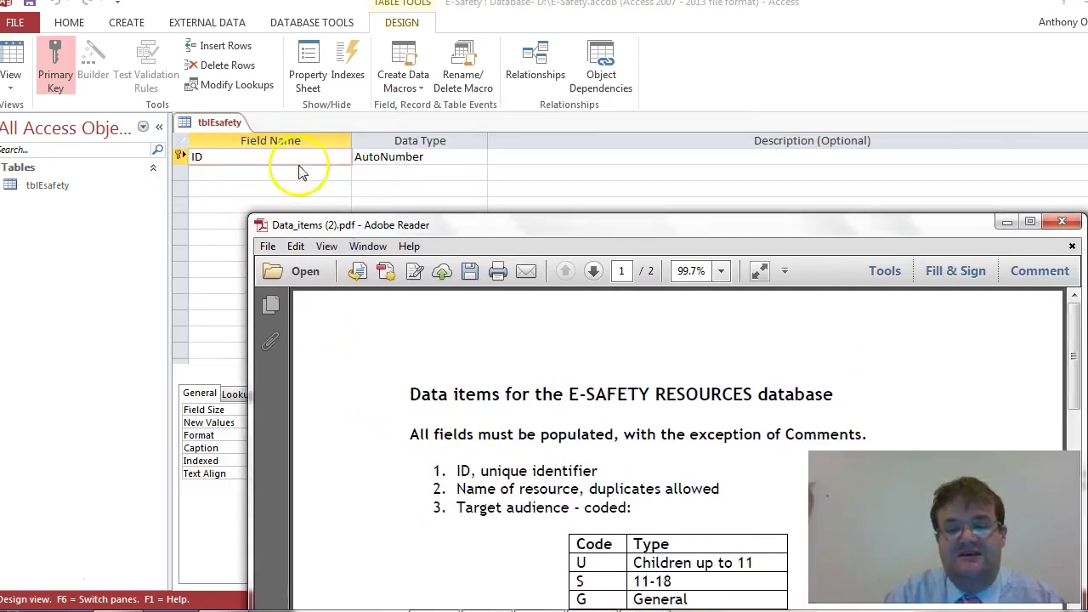
Step: Remove the primary key from the ID field and set it again
{"action": "left_click", "coordinate": [178, 161]}
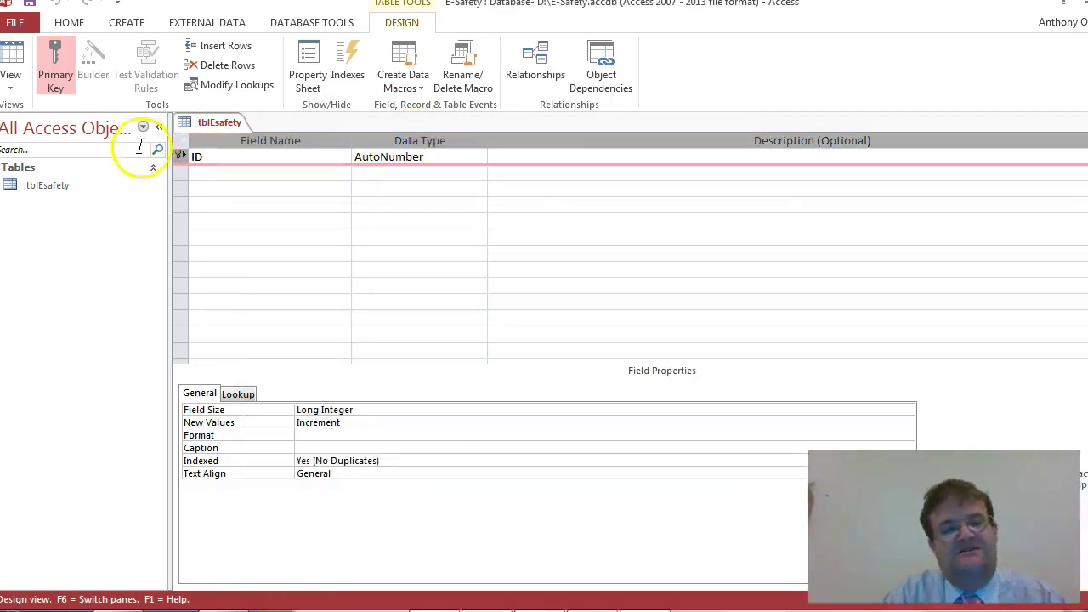
{"action": "left_click", "coordinate": [55, 67]}
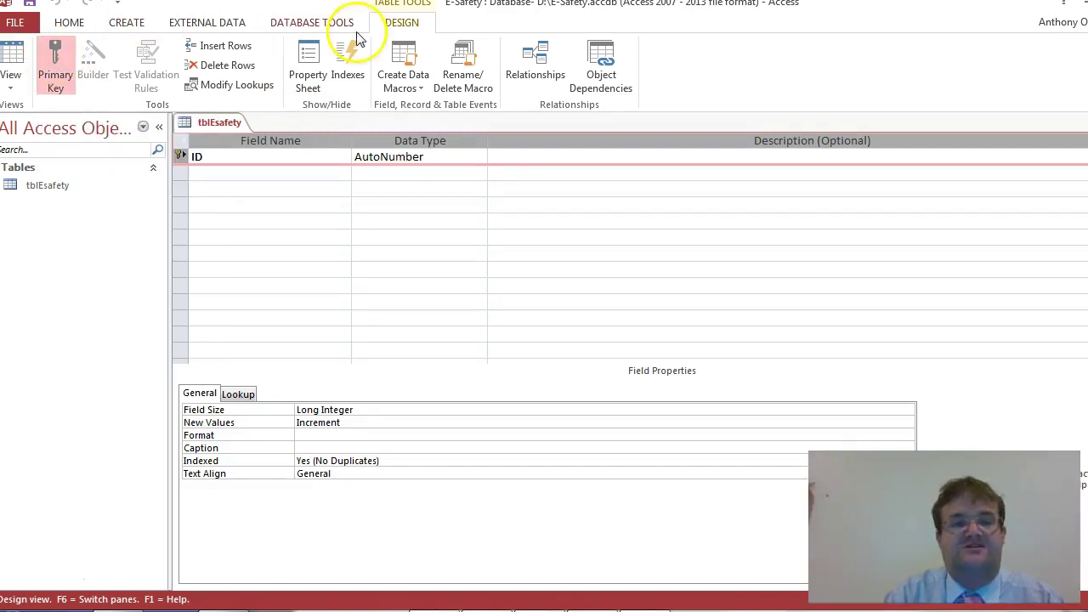
{"action": "left_click", "coordinate": [53, 56]}
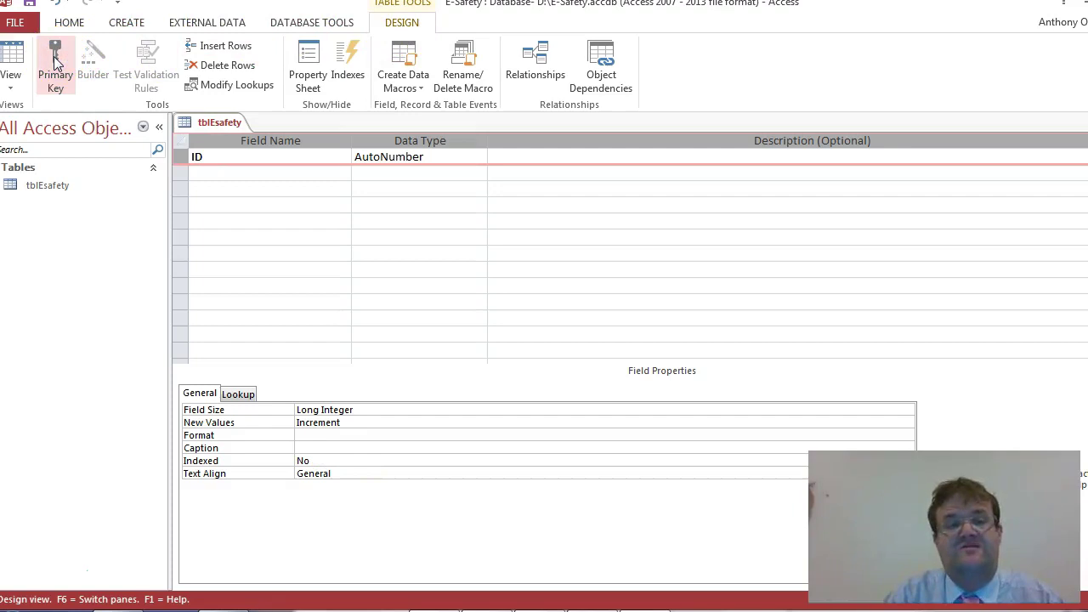
{"action": "left_click", "coordinate": [54, 56]}
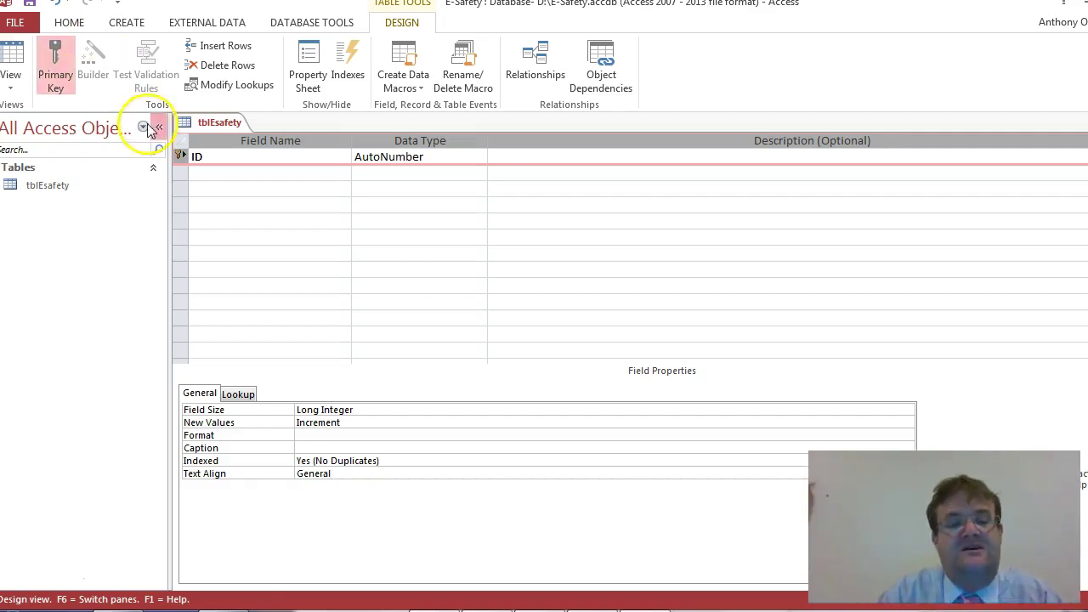
Step: Check the second data item in the Data_items PDF and add a field called Name of Resource below ID
{"action": "left_click", "coordinate": [255, 170]}
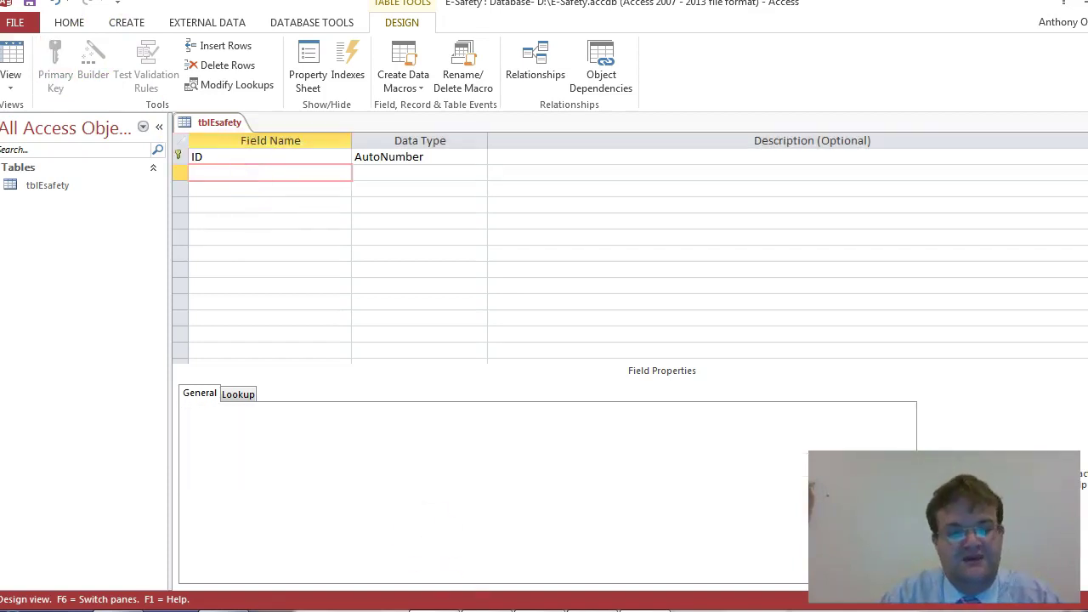
{"action": "left_click", "coordinate": [452, 608]}
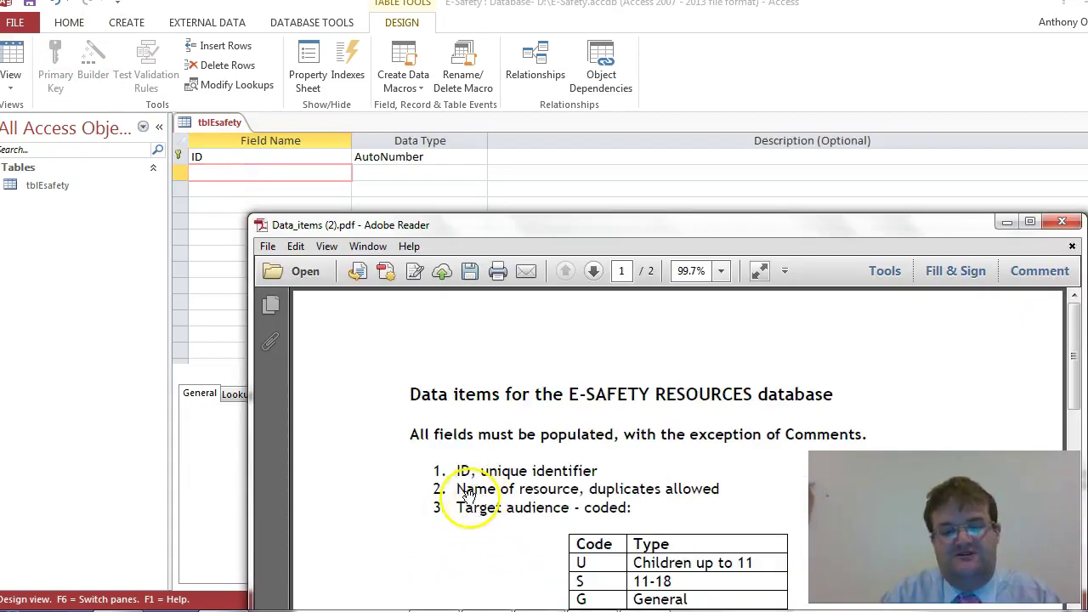
{"action": "left_click", "coordinate": [222, 169]}
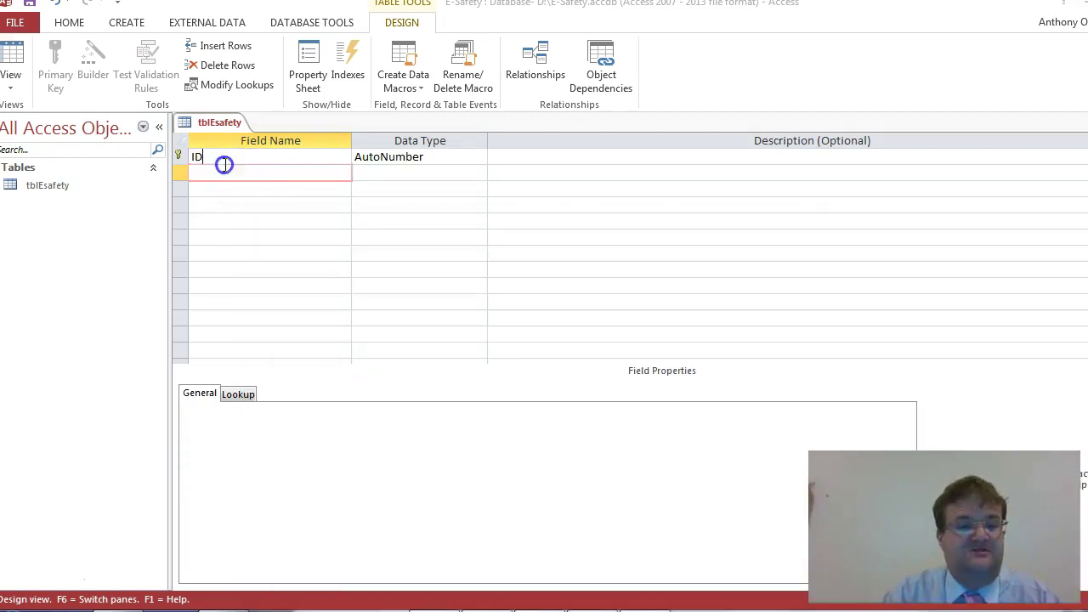
{"action": "left_click", "coordinate": [223, 170]}
{"action": "type", "text": "Name of Resource"}
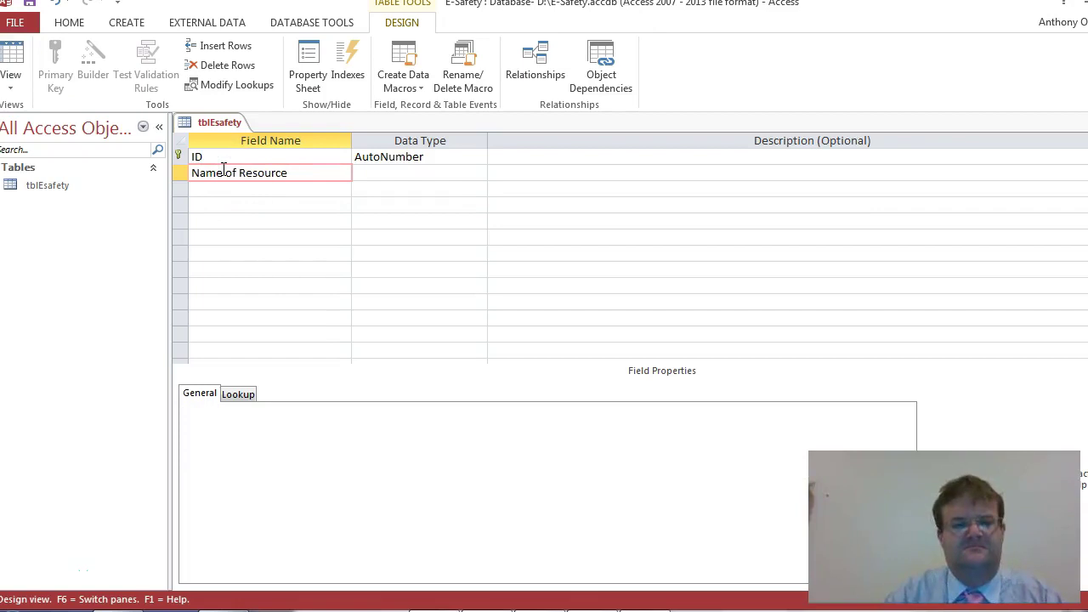
{"action": "key", "text": "Down"}
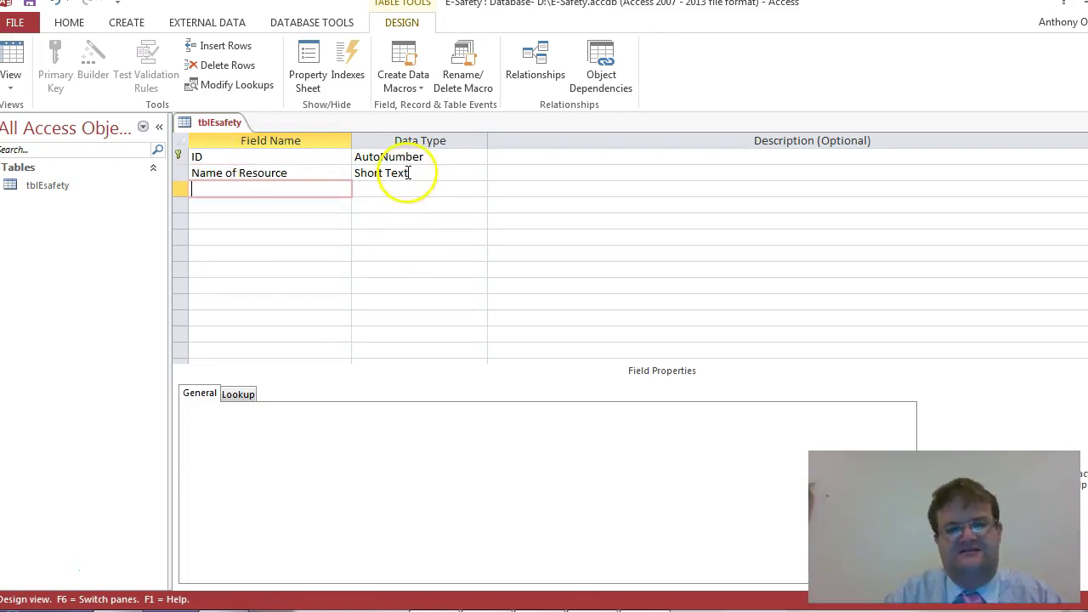
Step: Check the third data item in the PDF and add a Target Audience field with the Short Text data type
{"action": "left_click", "coordinate": [524, 607]}
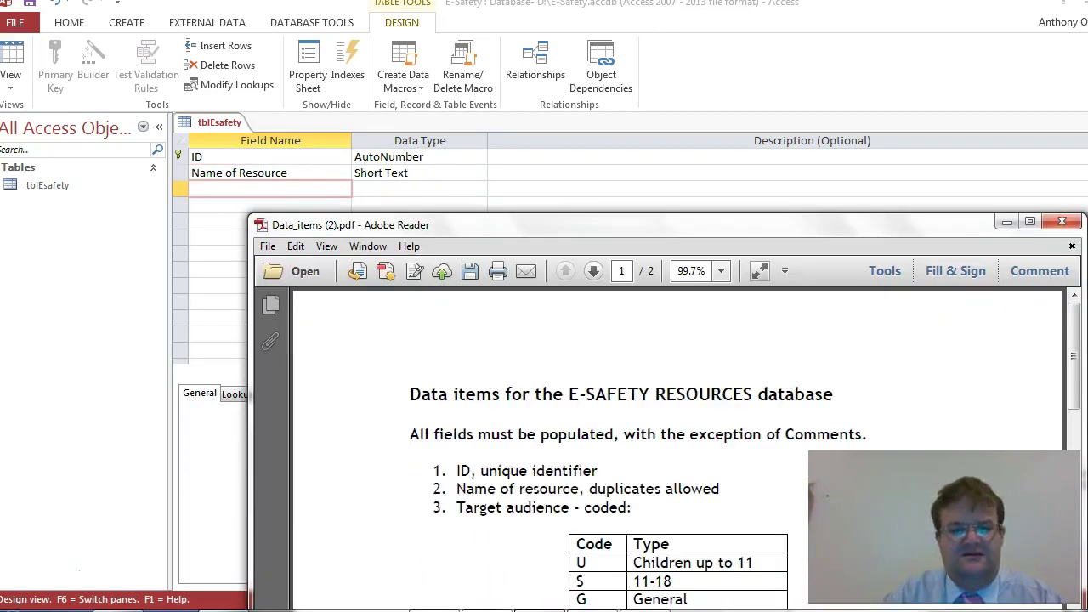
{"action": "left_click", "coordinate": [524, 607]}
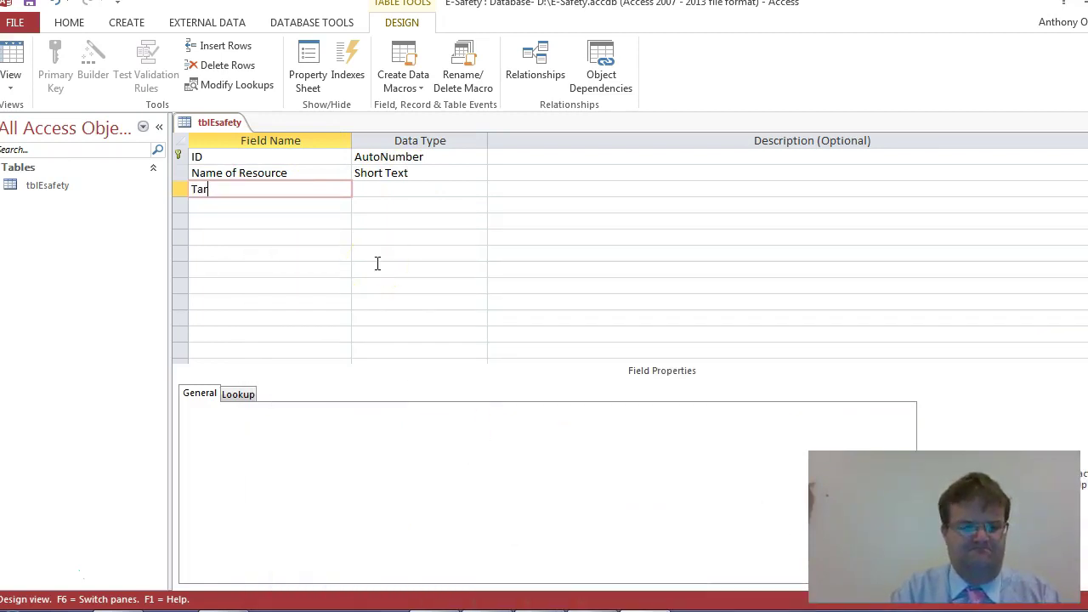
{"action": "type", "text": "Target Audience"}
{"action": "key", "text": "Tab"}
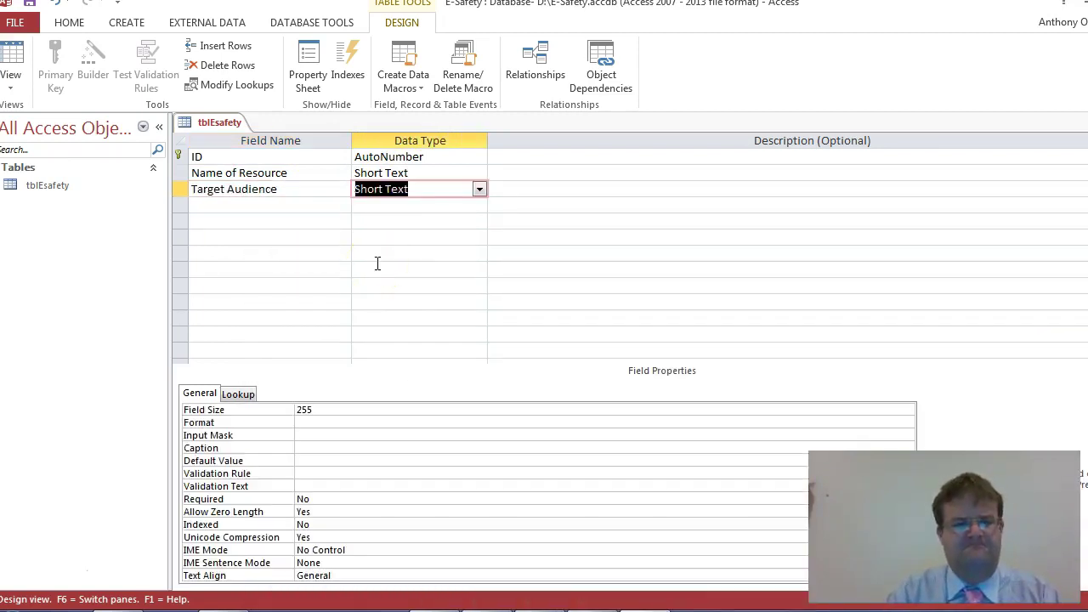
{"action": "key", "text": "shift+Tab"}
{"action": "key", "text": "Down"}
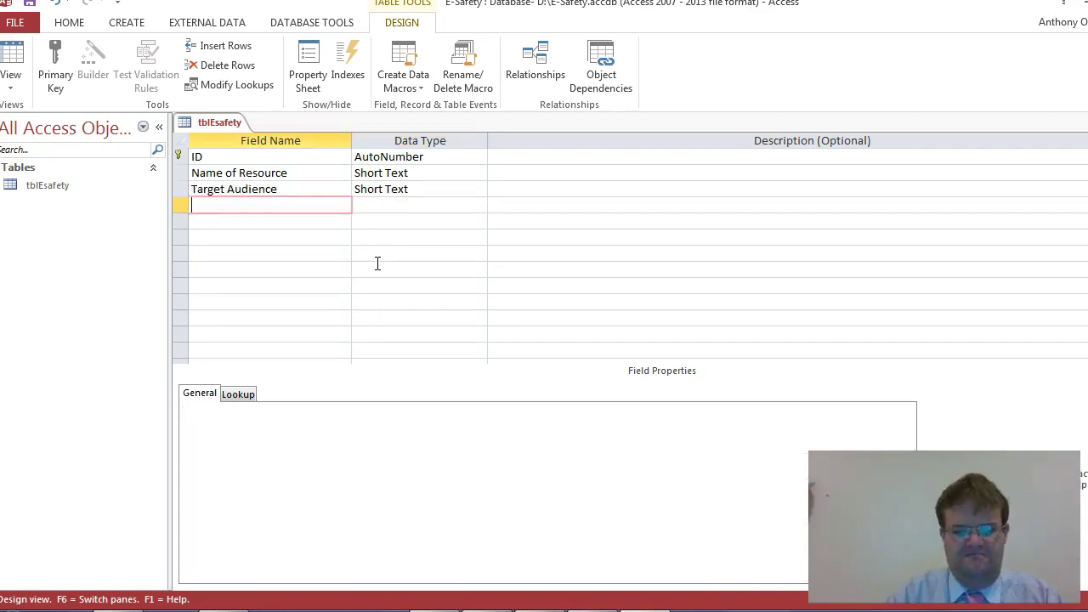
Step: Look up the remaining data items in the PDF and add the fields URL, Topic and Comments below Target Audience
{"action": "left_click", "coordinate": [524, 607]}
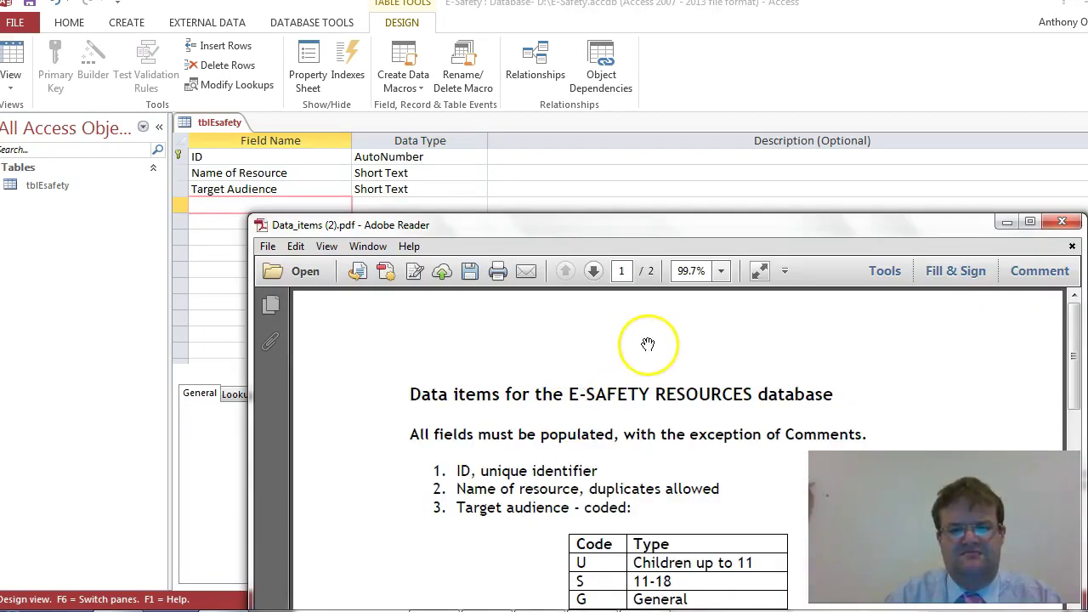
{"action": "left_click_drag", "start_coordinate": [630, 238], "coordinate": [627, 23]}
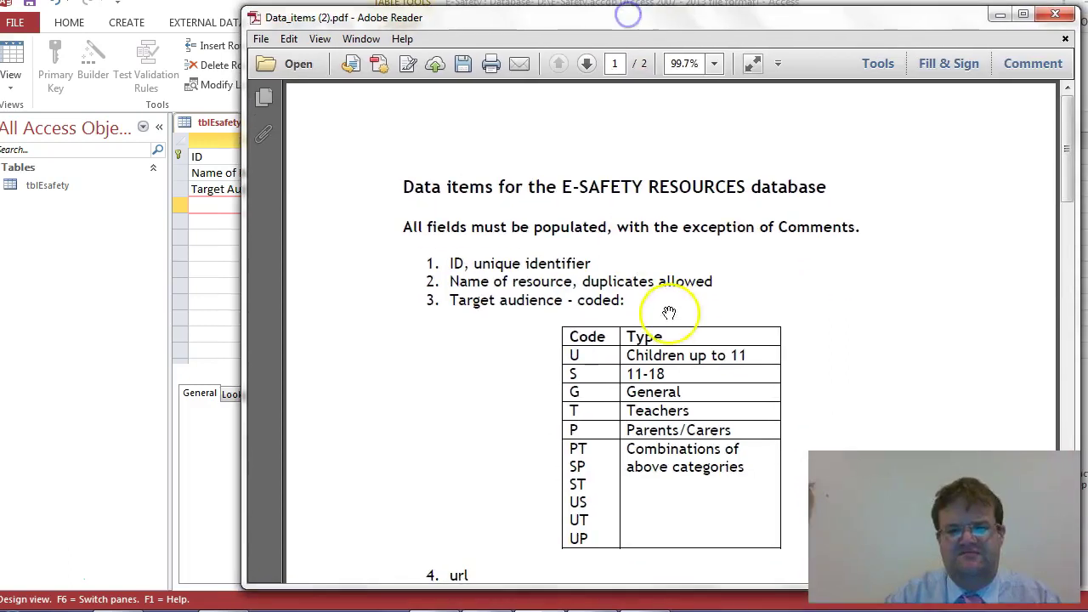
{"action": "left_click_drag", "start_coordinate": [668, 311], "coordinate": [638, 116]}
{"action": "left_click_drag", "start_coordinate": [621, 315], "coordinate": [588, 157]}
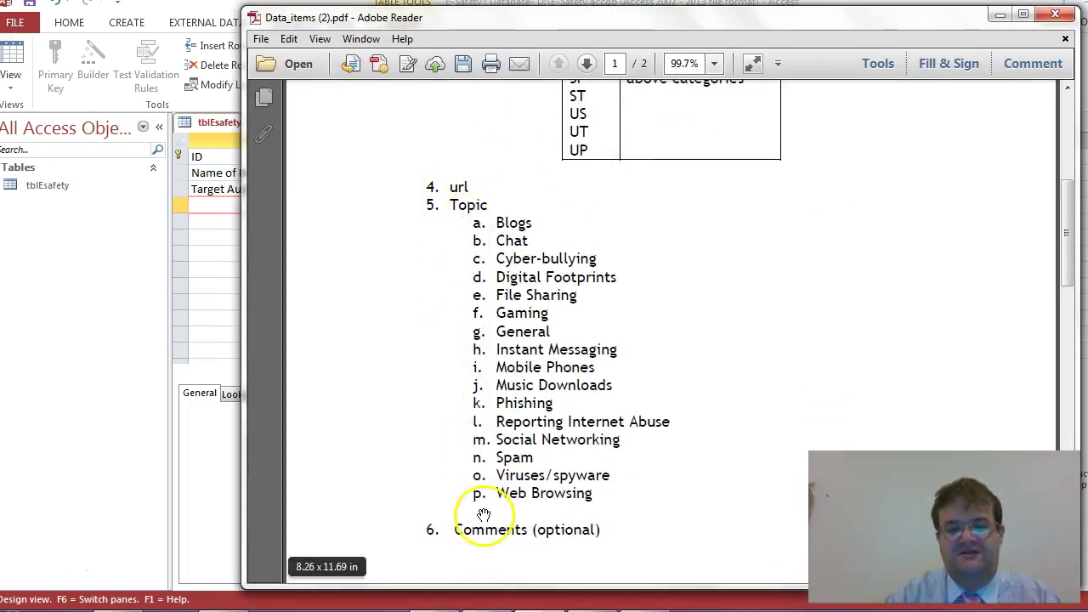
{"action": "left_click", "coordinate": [214, 208]}
{"action": "type", "text": "URL"}
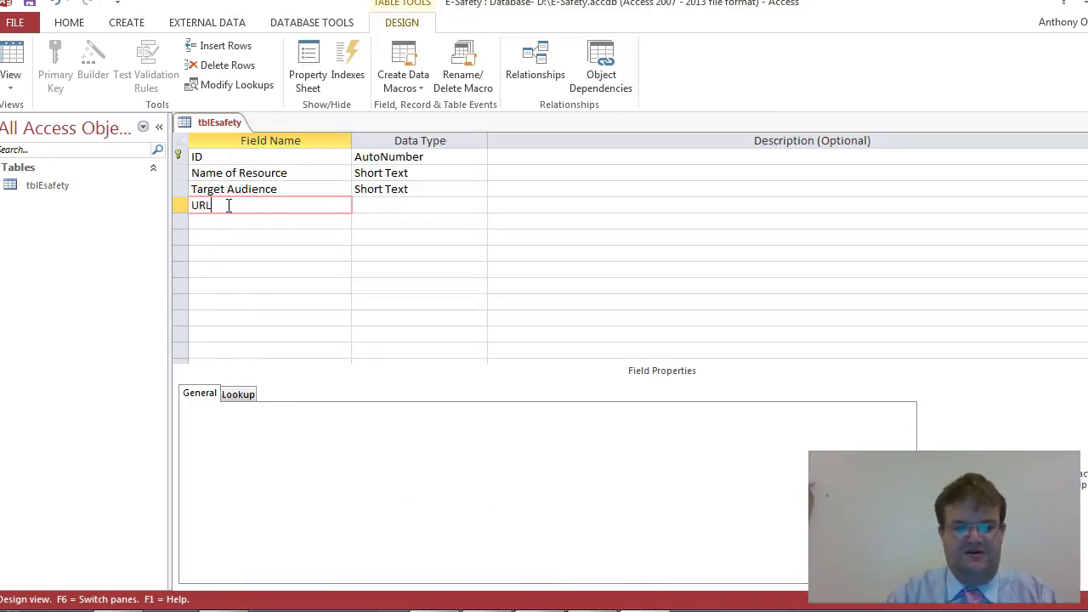
{"action": "key", "text": "Down"}
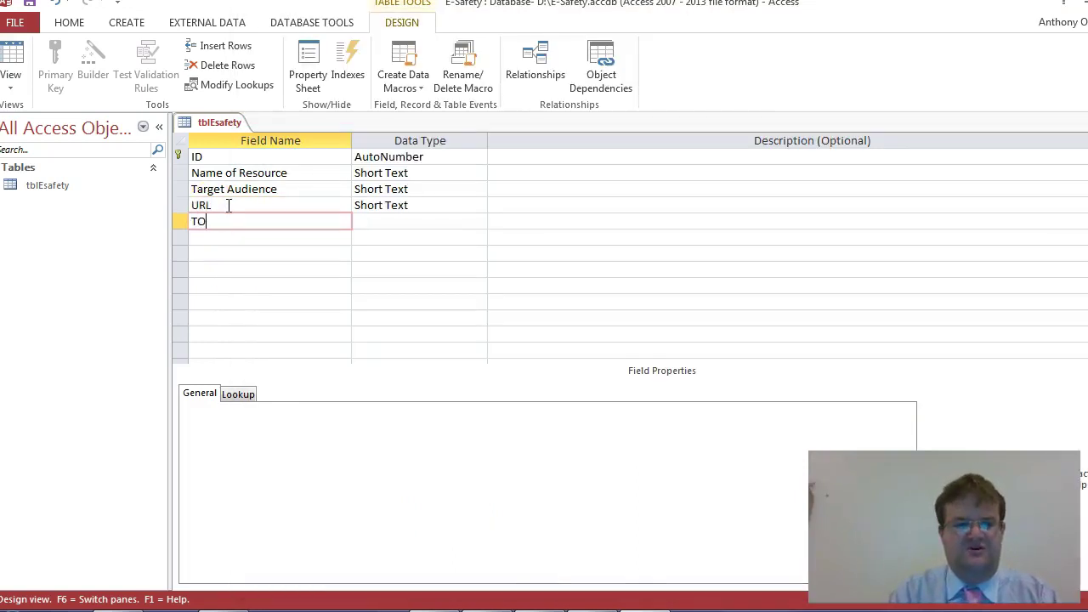
{"action": "key", "text": "Down"}
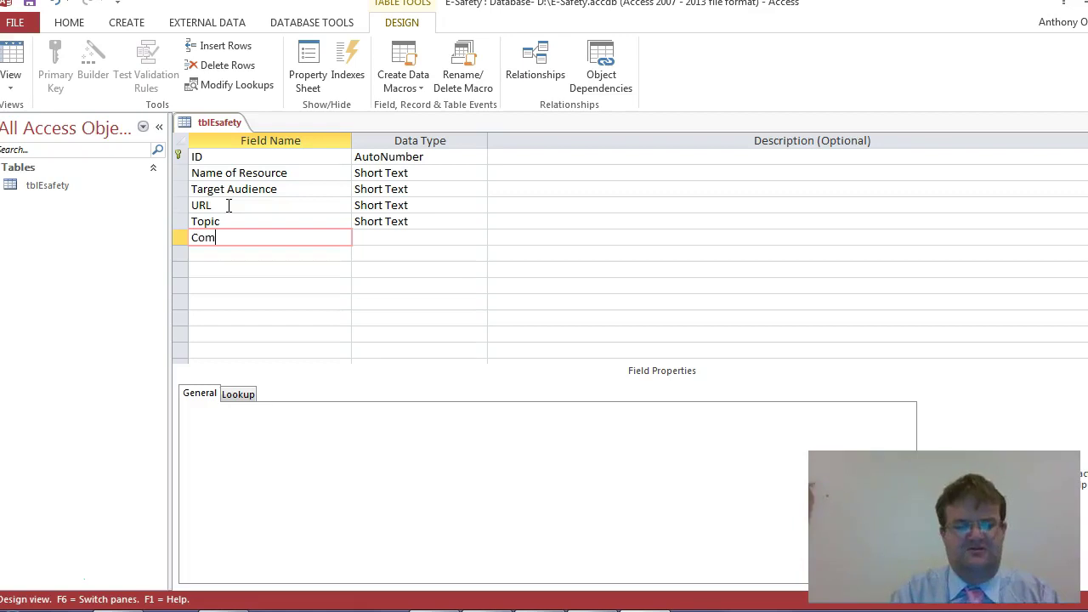
{"action": "left_click", "coordinate": [406, 237]}
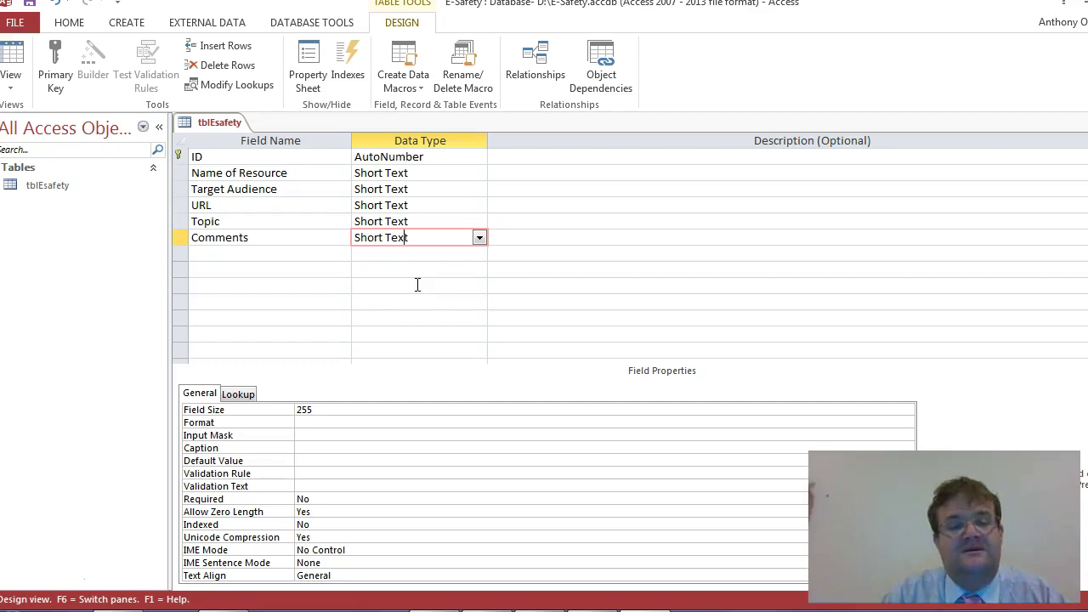
Step: Examine the data types of the ID, Name of Resource and Target Audience fields and the available type options
{"action": "left_click", "coordinate": [446, 160]}
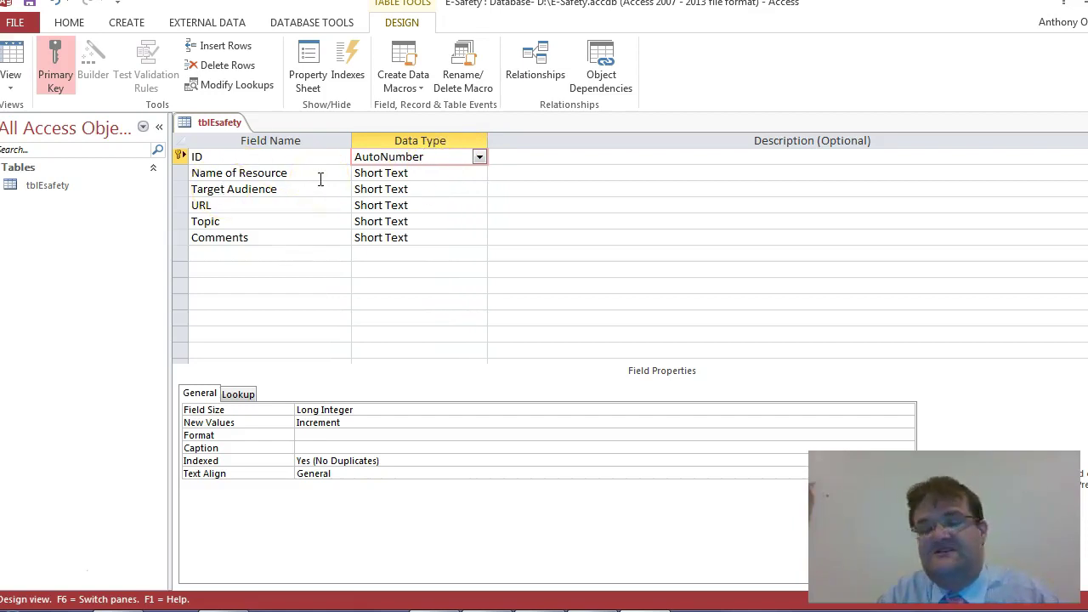
{"action": "left_click", "coordinate": [480, 172]}
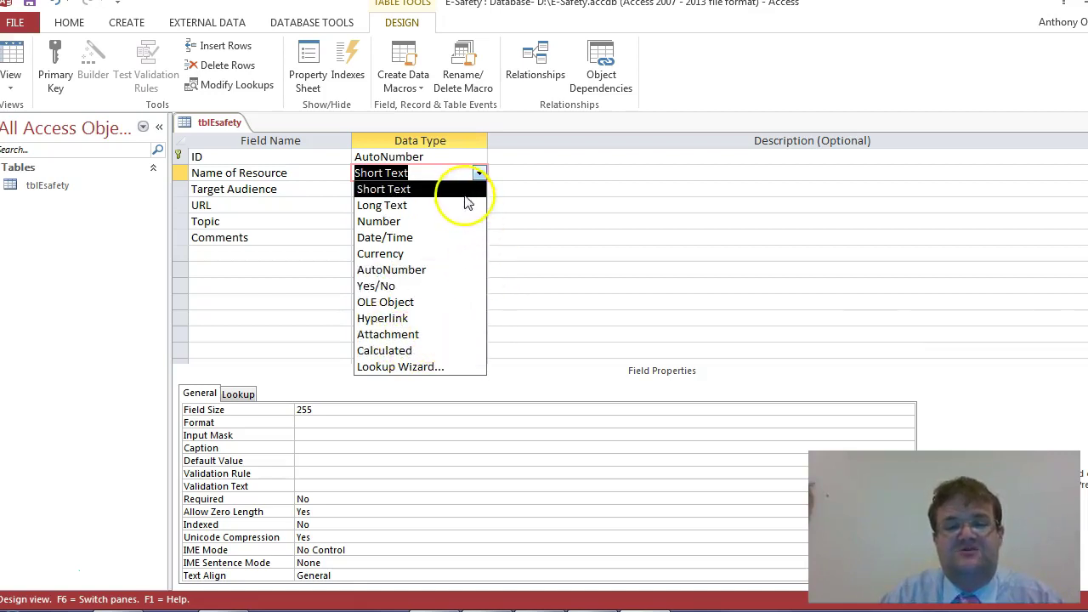
{"action": "left_click", "coordinate": [516, 173]}
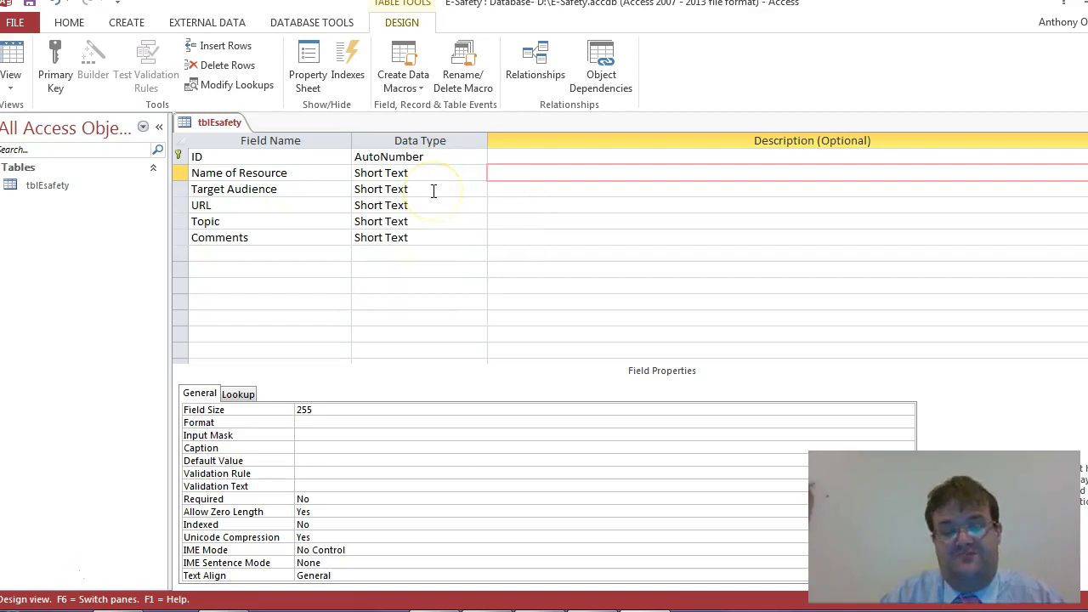
{"action": "left_click", "coordinate": [433, 190]}
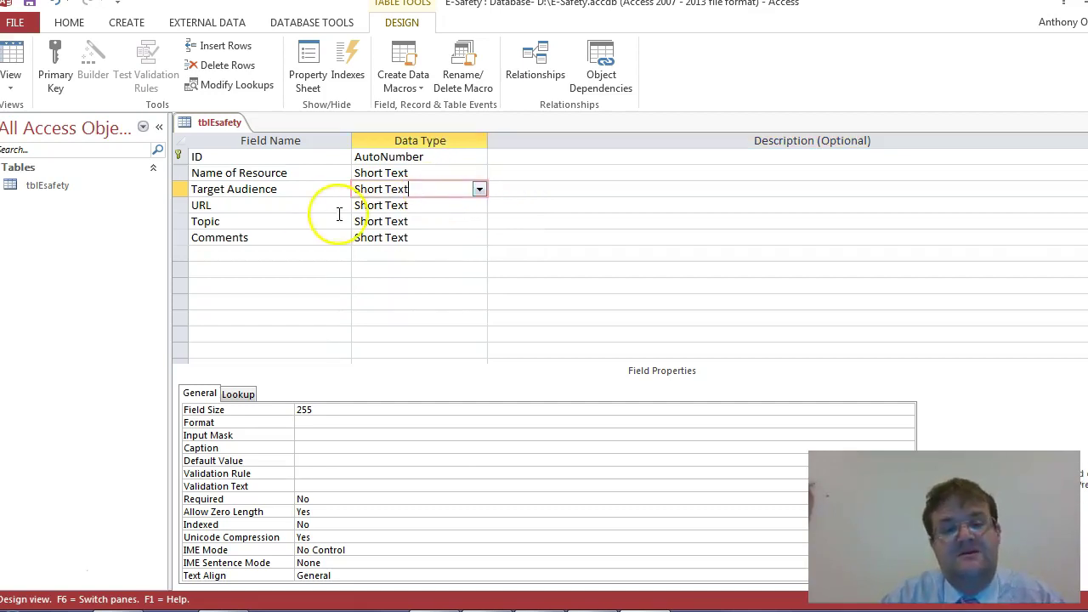
Step: Set the data type of the URL field to Hyperlink and that of the Comments field to Long Text
{"action": "left_click", "coordinate": [435, 205]}
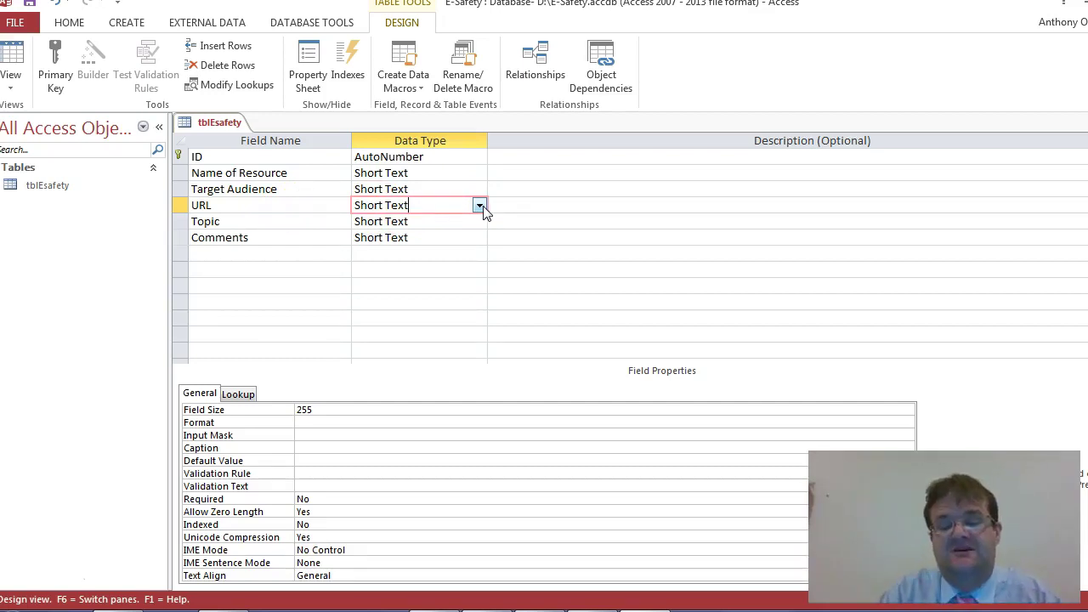
{"action": "left_click", "coordinate": [481, 207]}
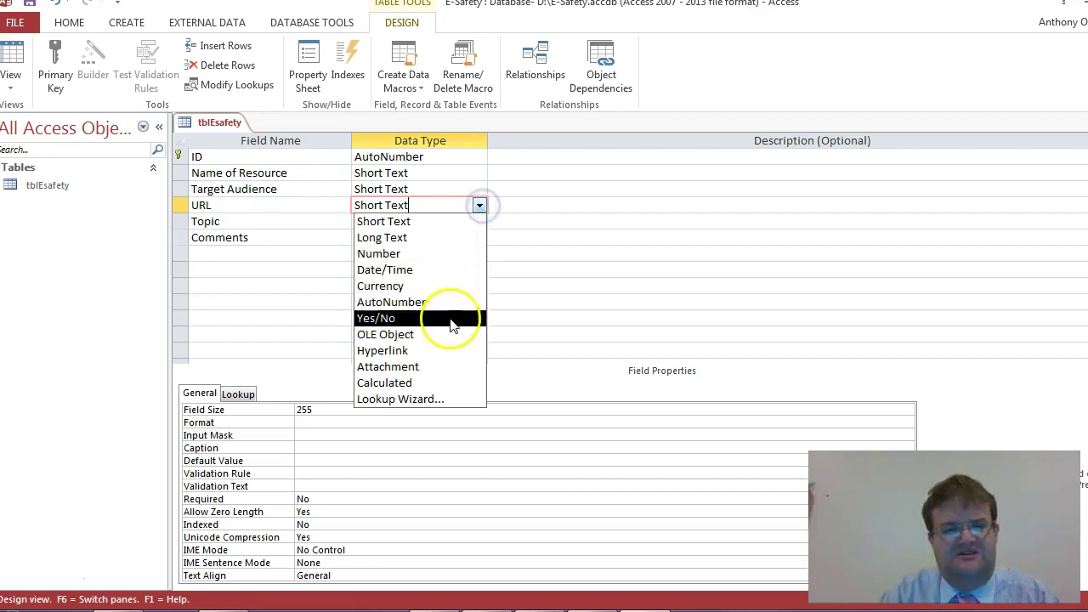
{"action": "left_click", "coordinate": [448, 348]}
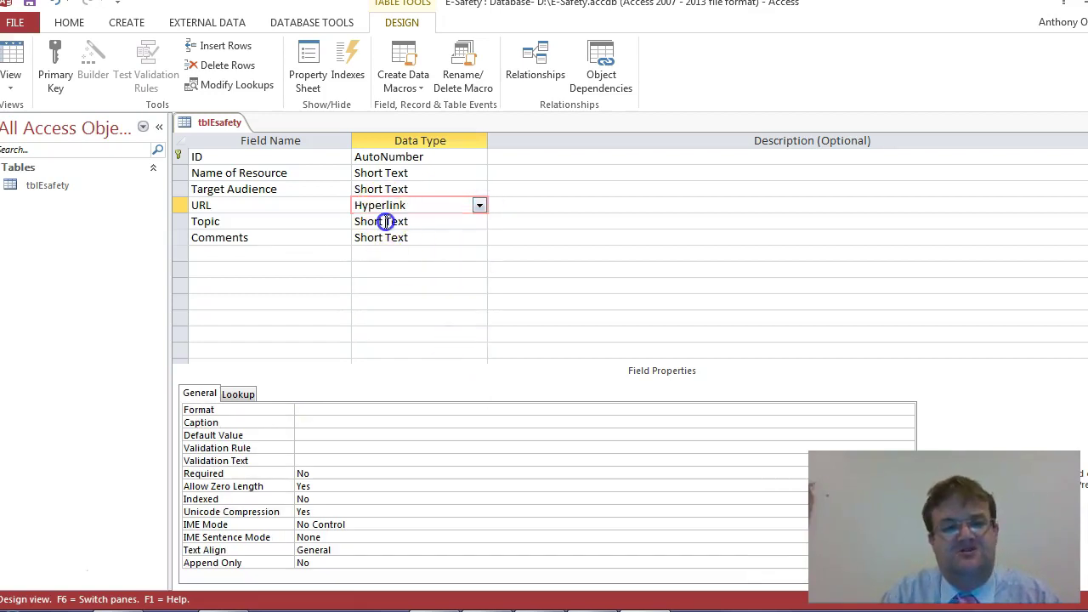
{"action": "left_click", "coordinate": [419, 221]}
{"action": "left_click", "coordinate": [473, 237]}
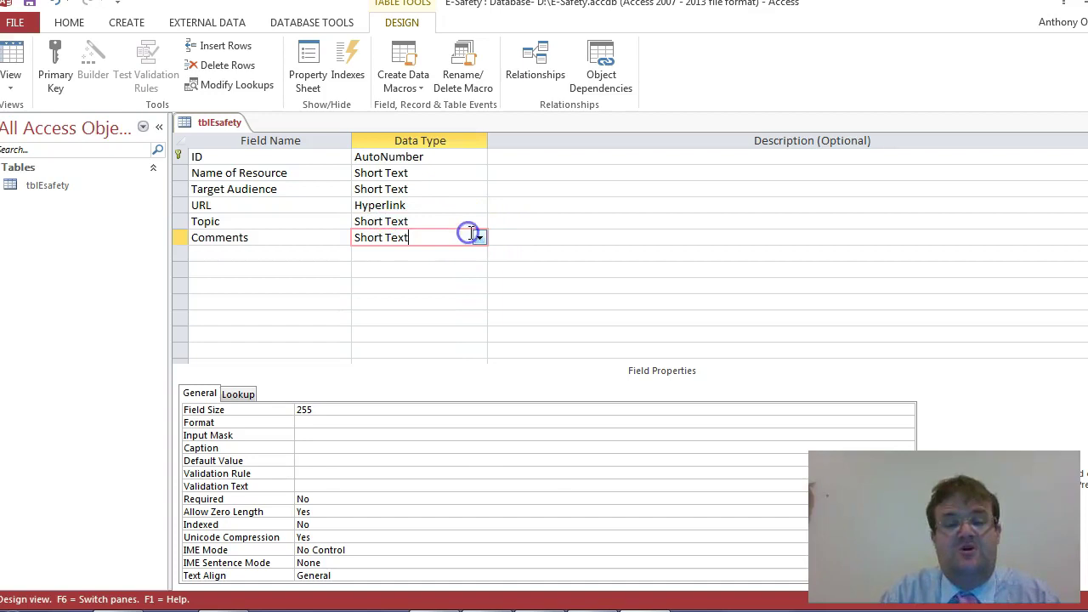
{"action": "left_click", "coordinate": [479, 239]}
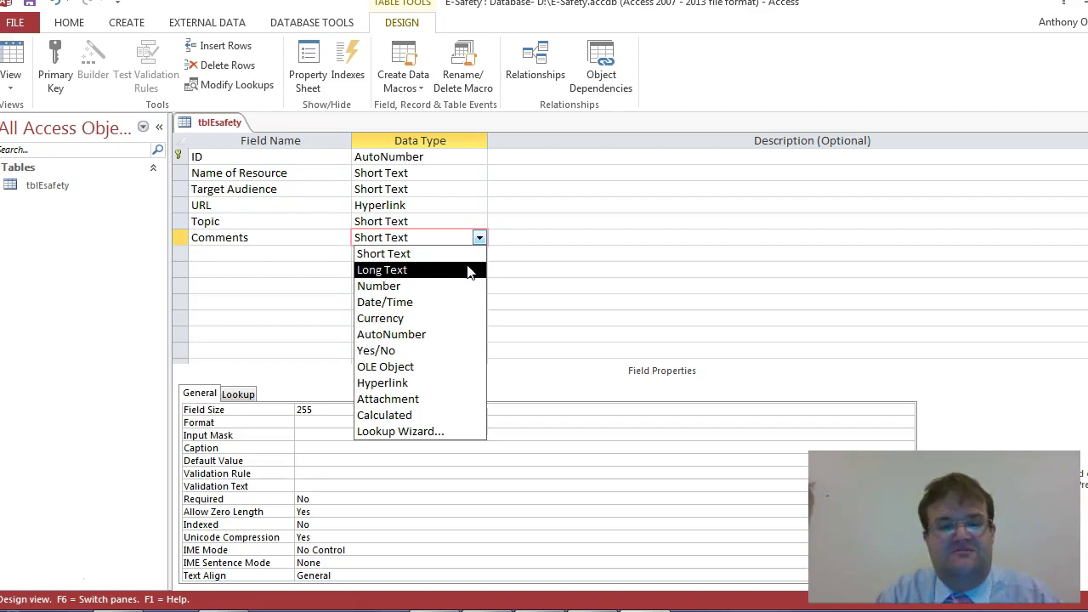
{"action": "left_click", "coordinate": [468, 270]}
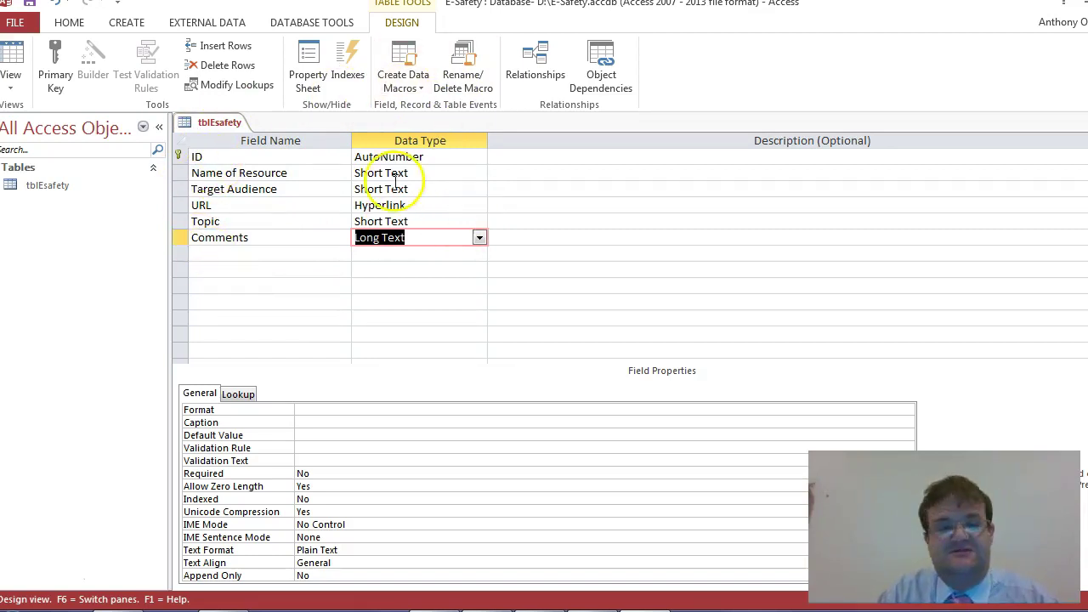
Step: Save the design of the tblEsafety table and close the table
{"action": "right_click", "coordinate": [199, 125]}
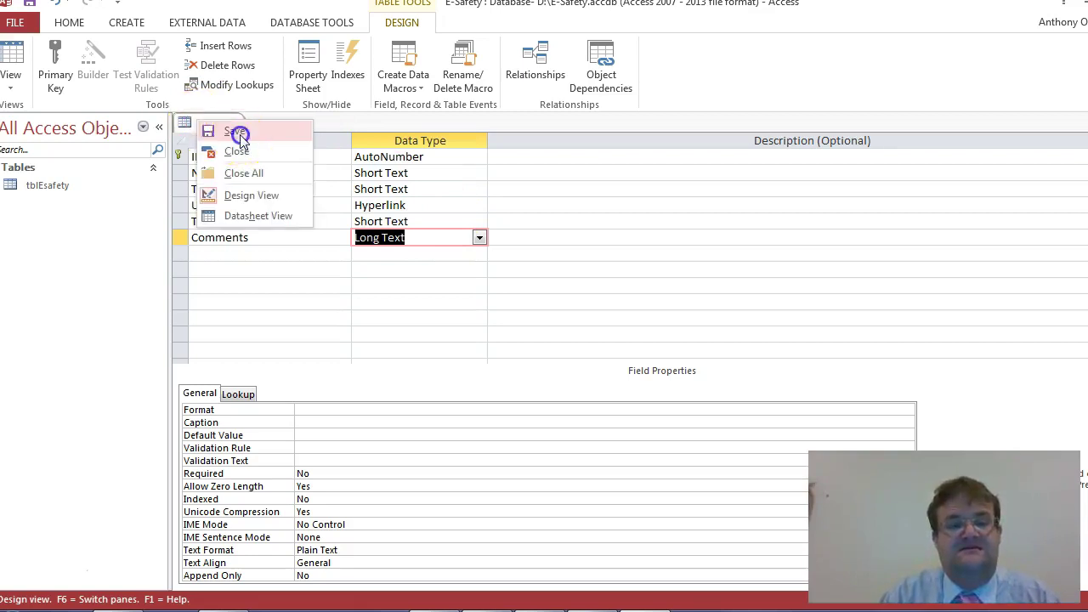
{"action": "left_click", "coordinate": [235, 131]}
{"action": "right_click", "coordinate": [215, 125]}
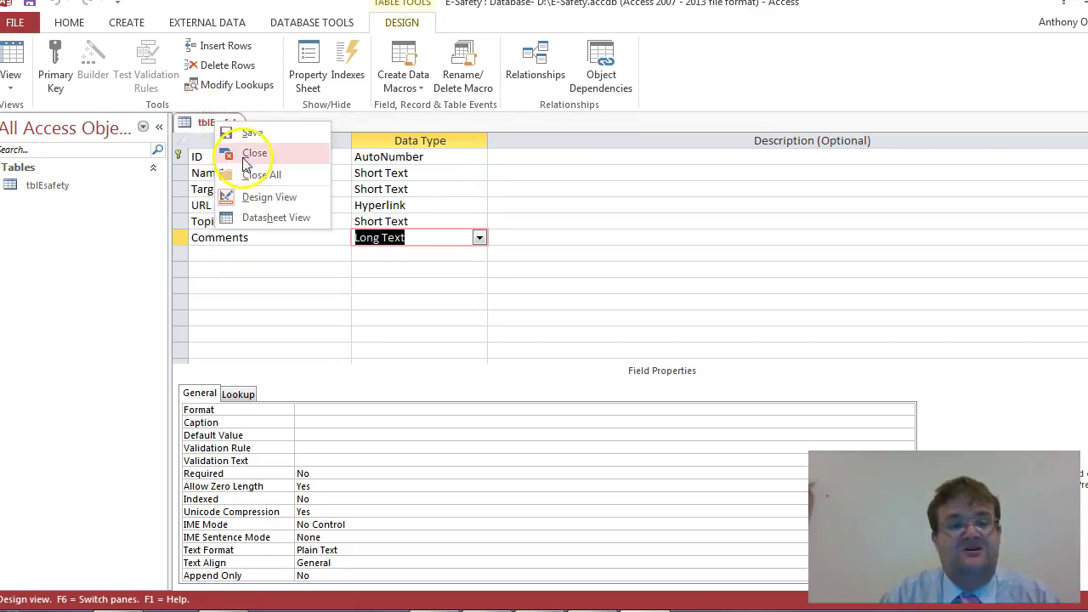
{"action": "left_click", "coordinate": [246, 153]}
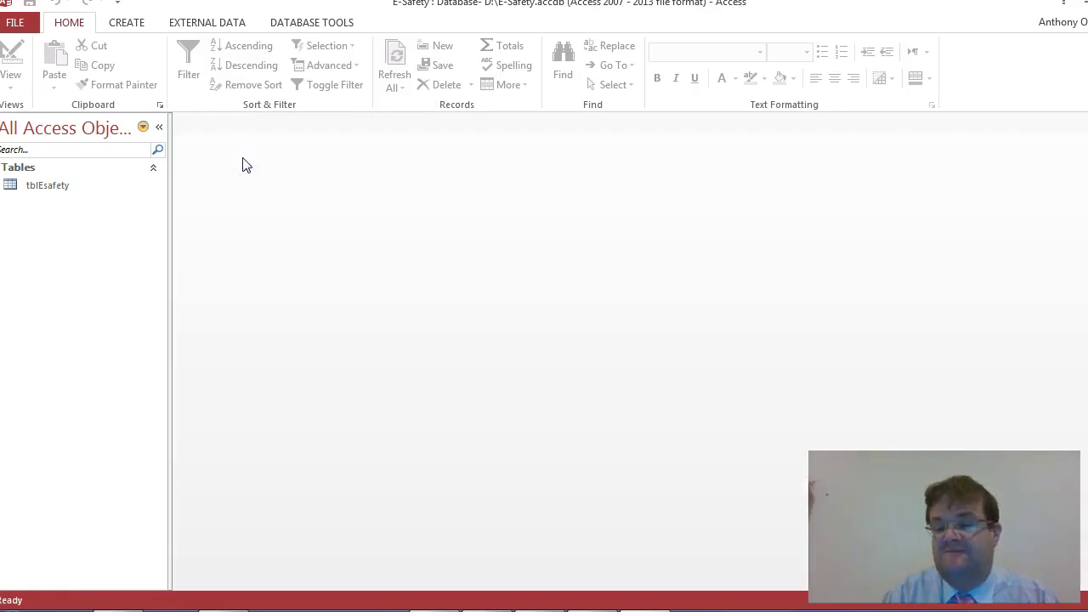